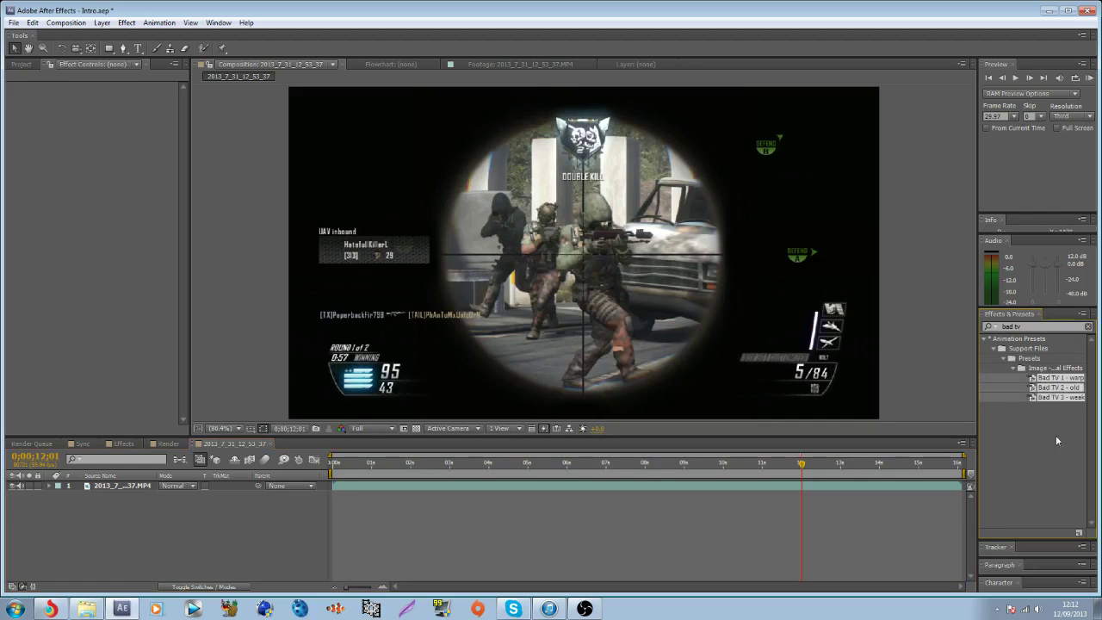
Clear the 'bad tv' effects search and switch to the Sync composition.
left_click(1088, 327)
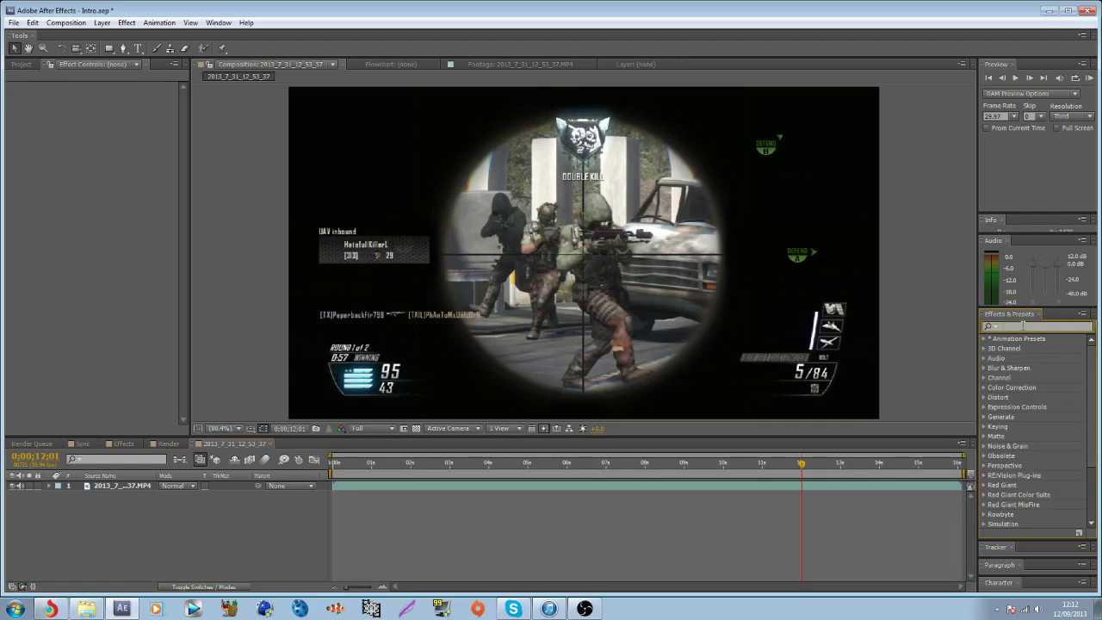
right_click(207, 420)
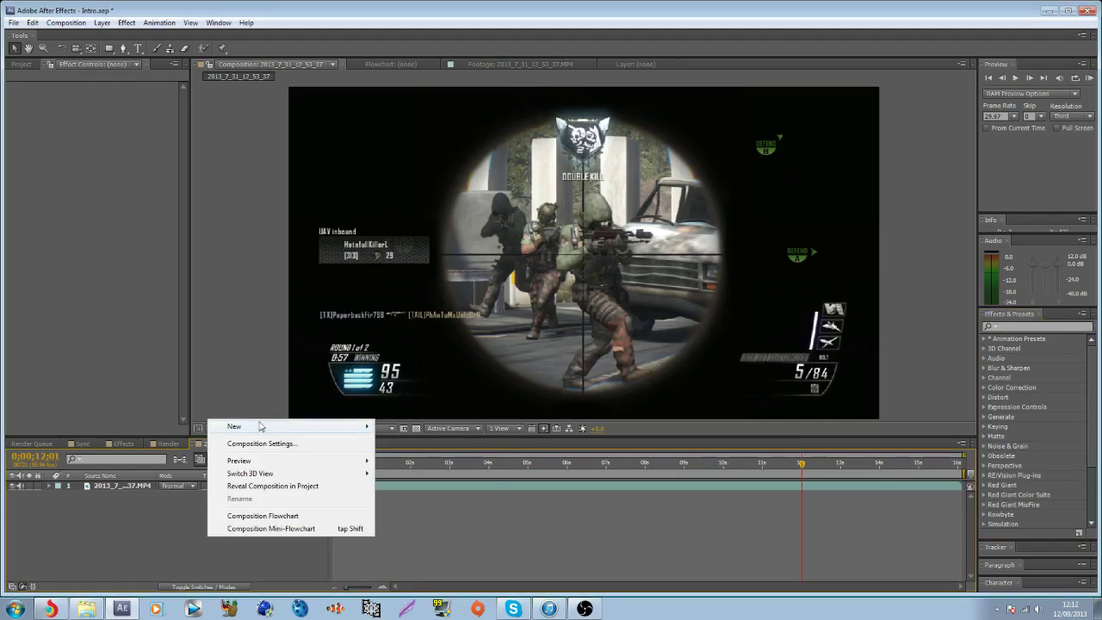
mouse_move(261, 428)
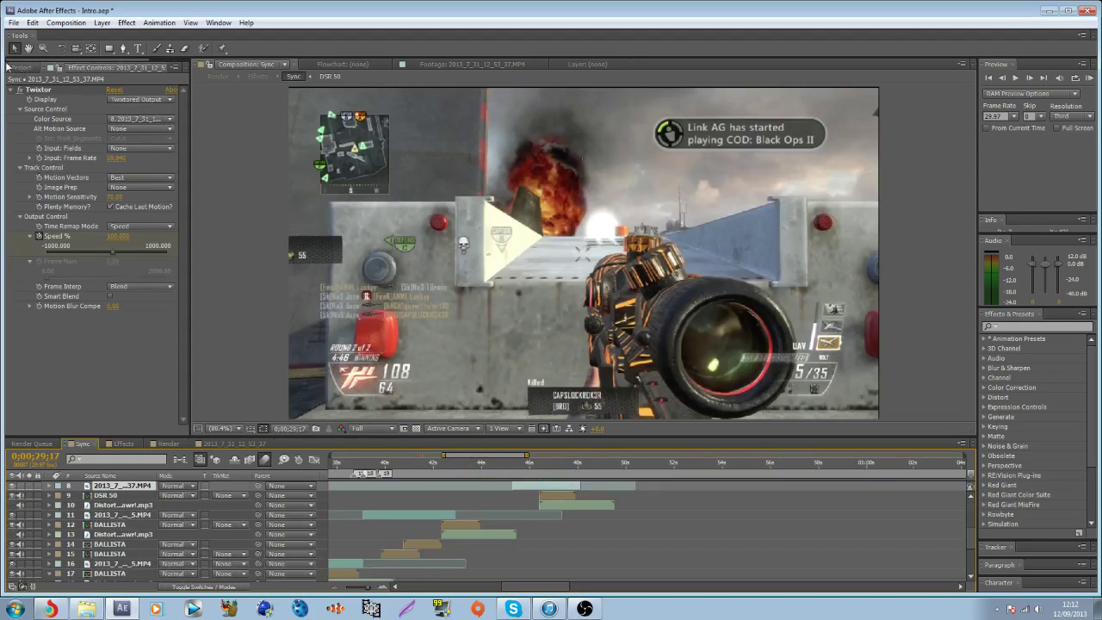
Show the Project panel and scrub the Sync timeline through 0;00;39;07 to 0;00;42;17.
left_click(17, 68)
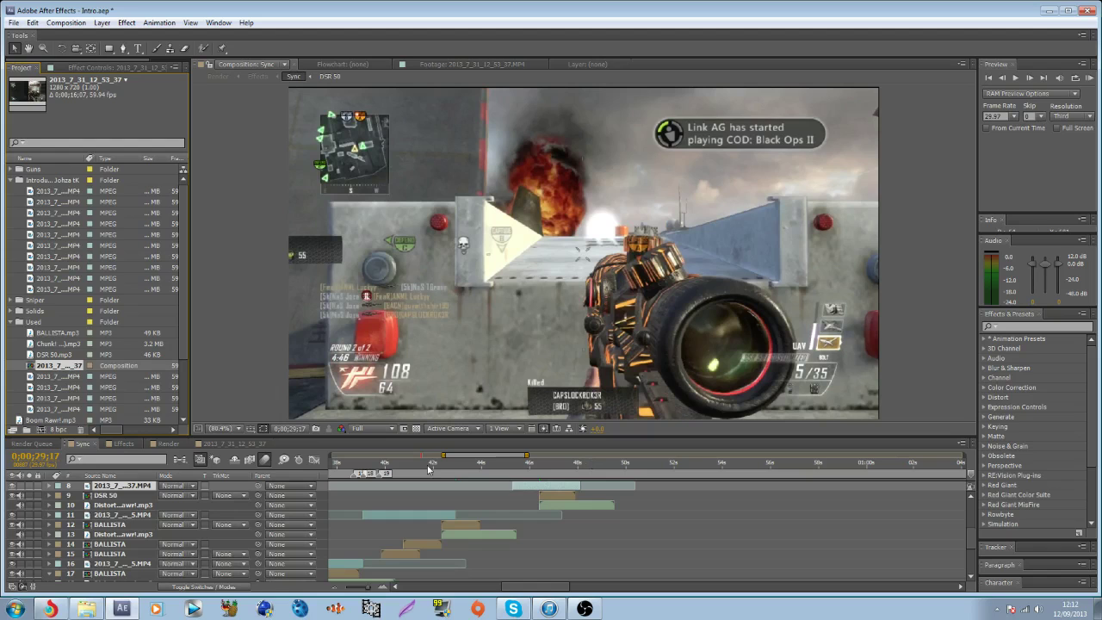
left_click(367, 464)
left_click(417, 465)
mouse_move(418, 466)
left_mouse_down()
mouse_move(441, 467)
mouse_move(331, 480)
mouse_move(414, 484)
left_mouse_up()
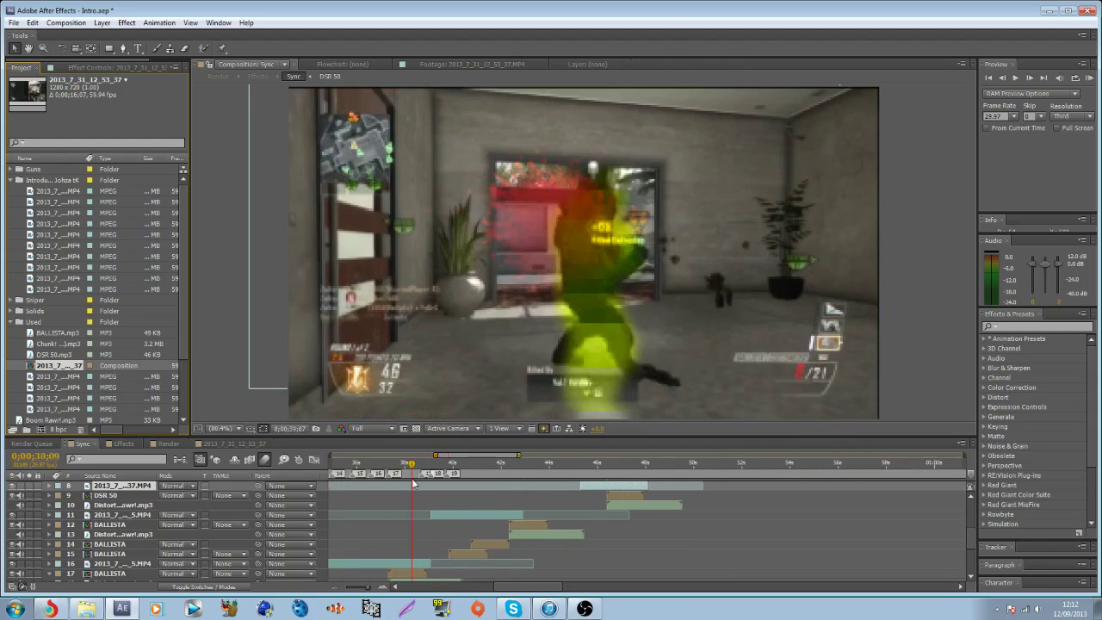
View the Effects and Render compositions, then return to 2013_7_31_12_53_37.
left_click(126, 444)
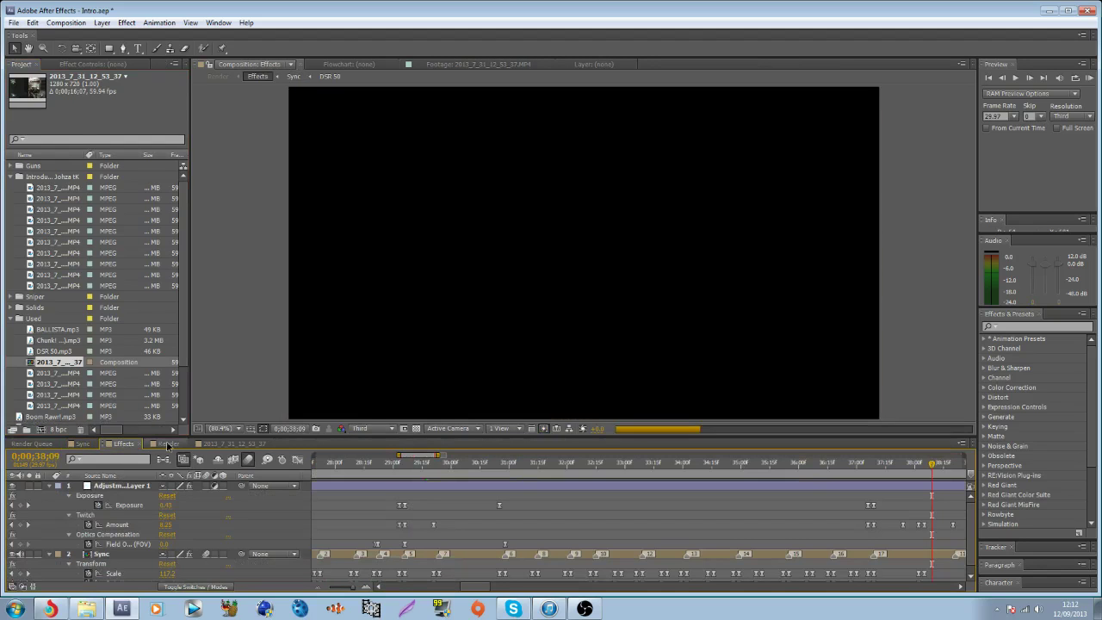
left_click(169, 445)
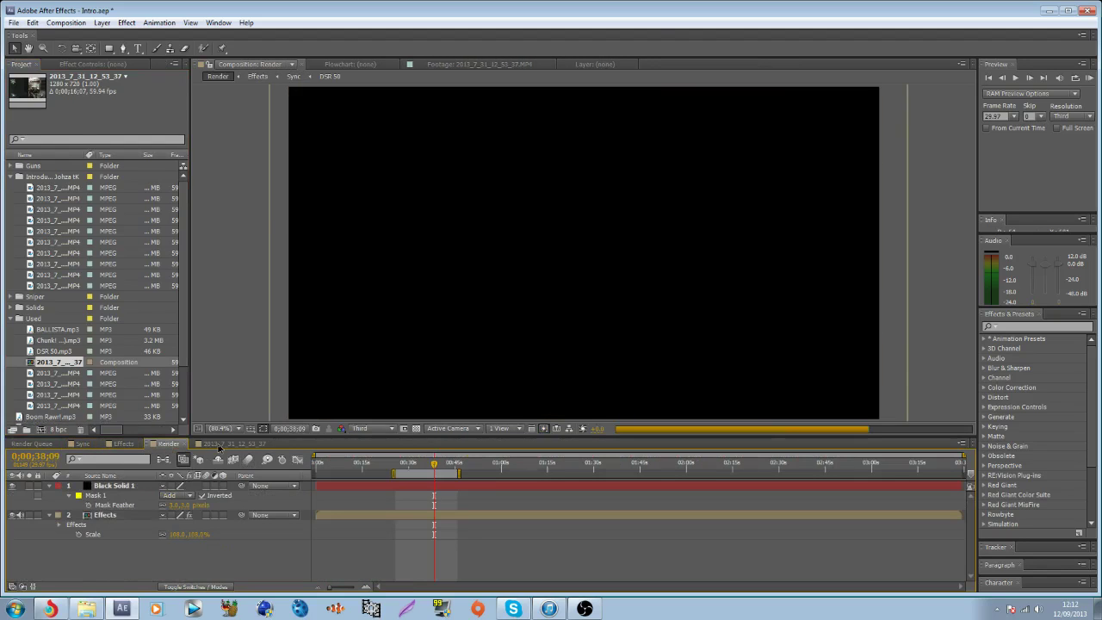
left_click(229, 446)
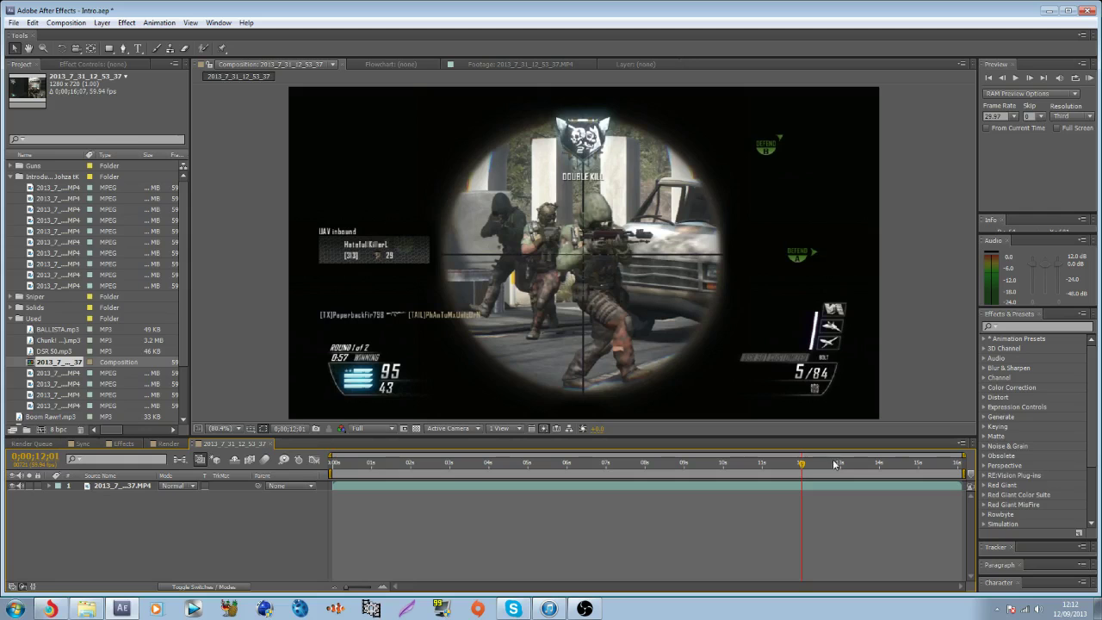
Move to just before 12 seconds and add an adjustment layer above the clip.
mouse_move(802, 465)
left_mouse_down()
mouse_move(789, 472)
mouse_move(817, 469)
mouse_move(806, 471)
left_mouse_up()
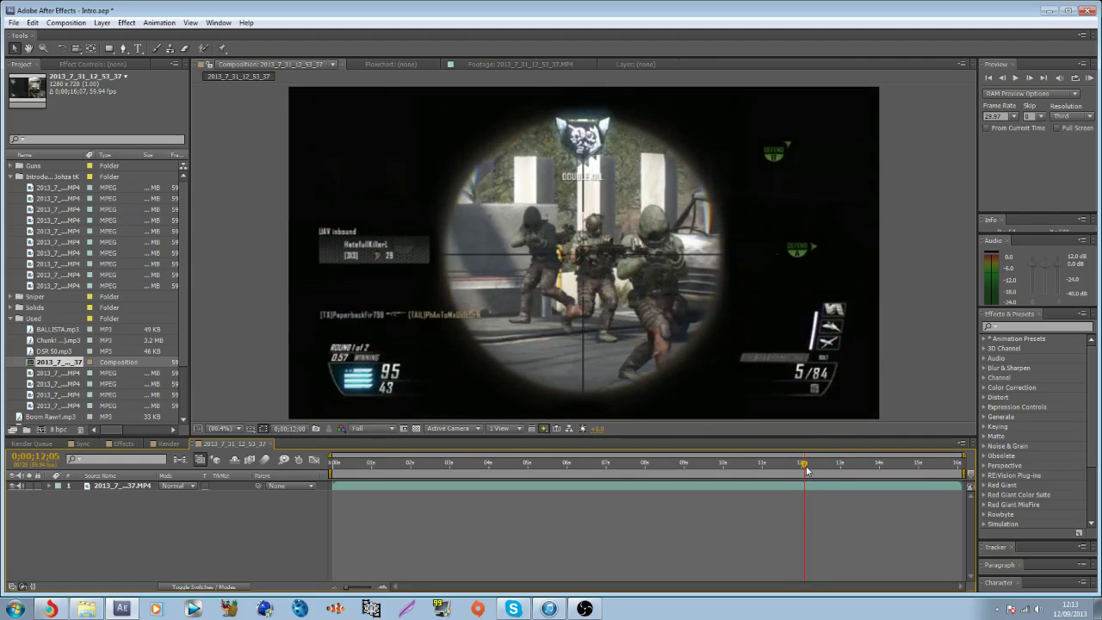
right_click(288, 515)
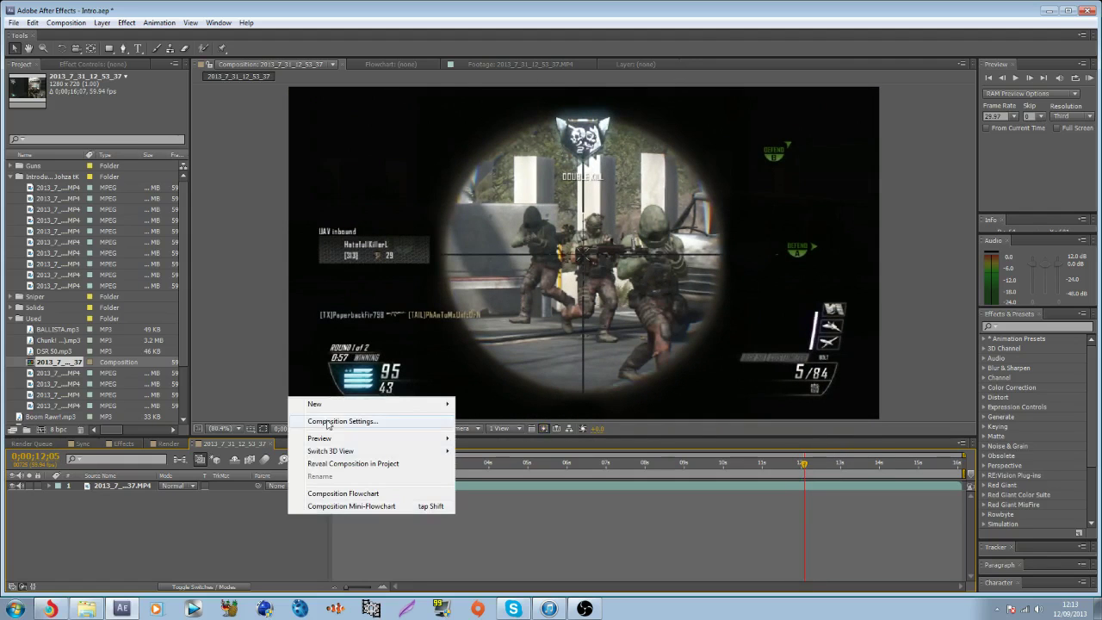
mouse_move(343, 404)
left_click(498, 496)
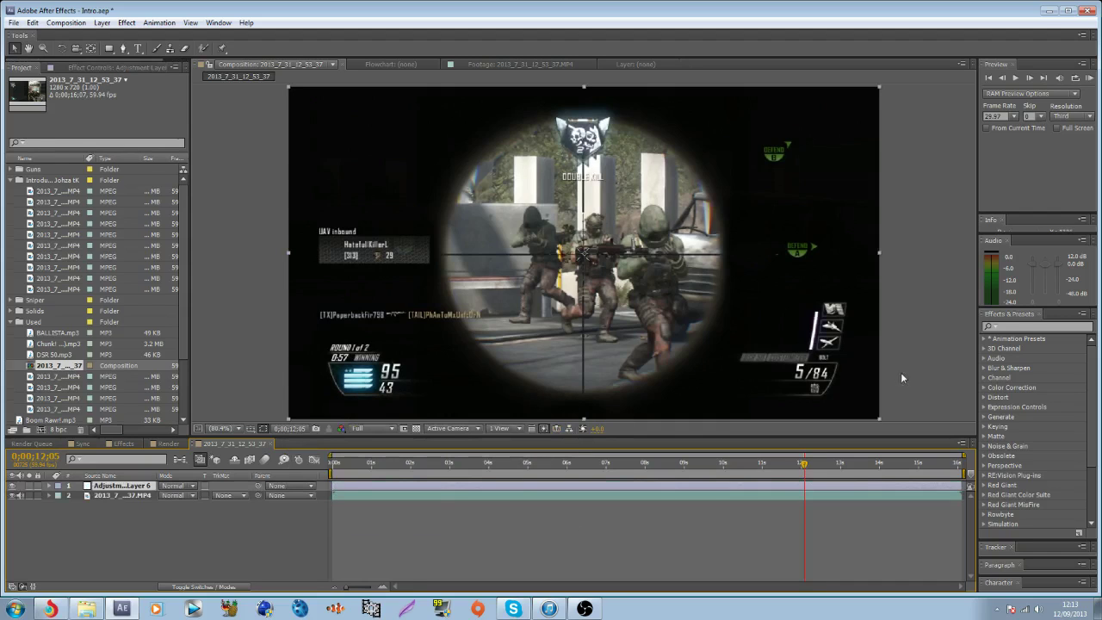
Apply Wave Warp, Color Balance (HLS) and Venetian Blinds to the adjustment layer.
left_click(1025, 327)
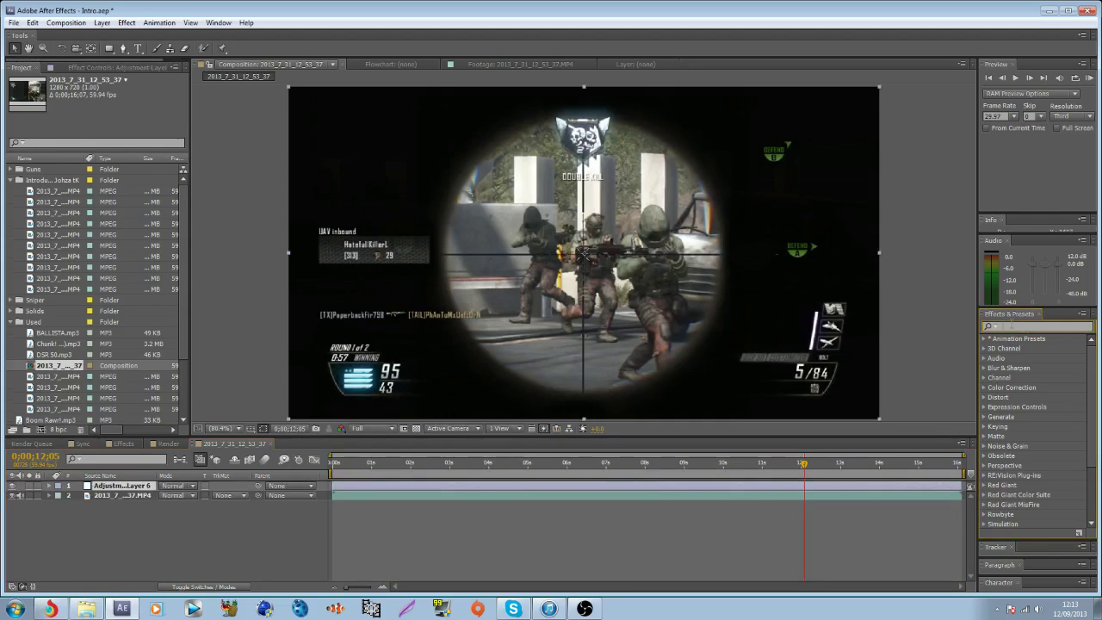
type("wave")
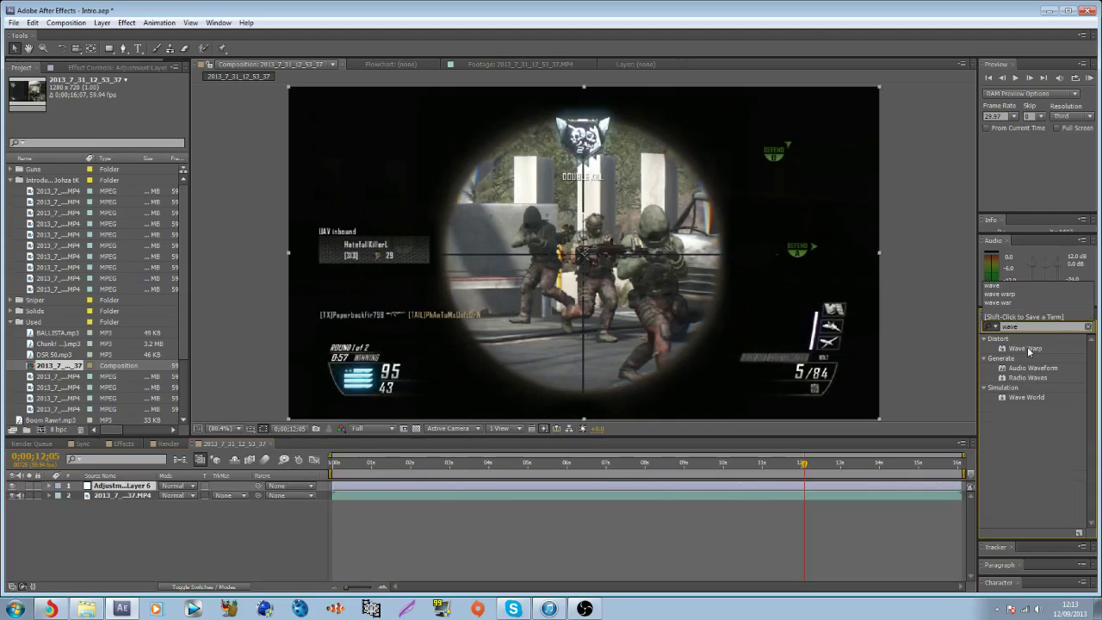
double_click(1025, 348)
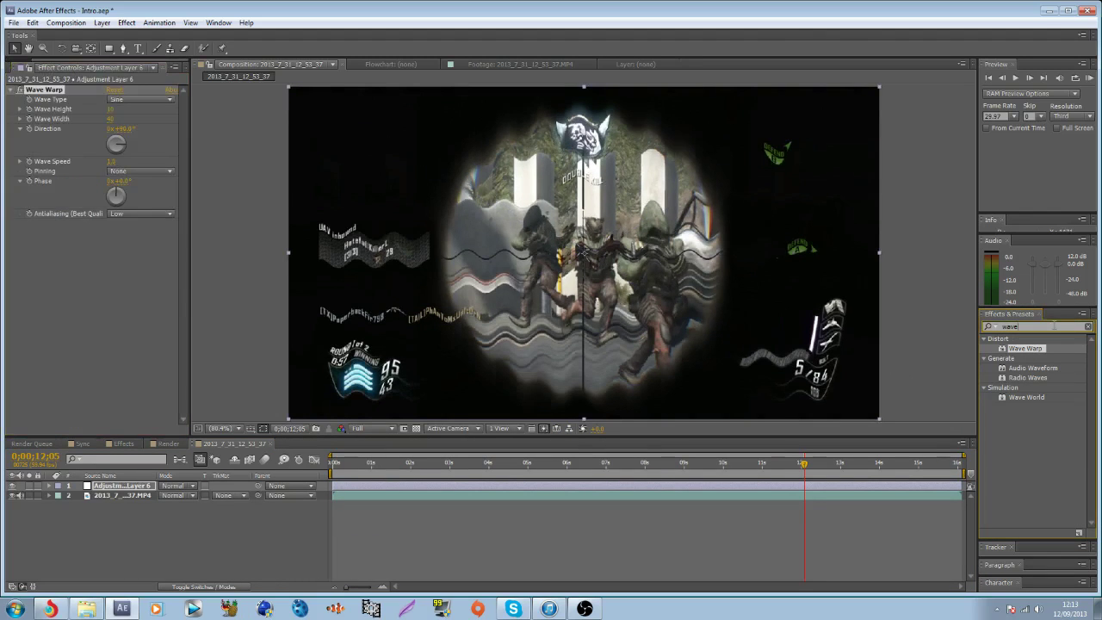
left_click(1055, 326)
type("color")
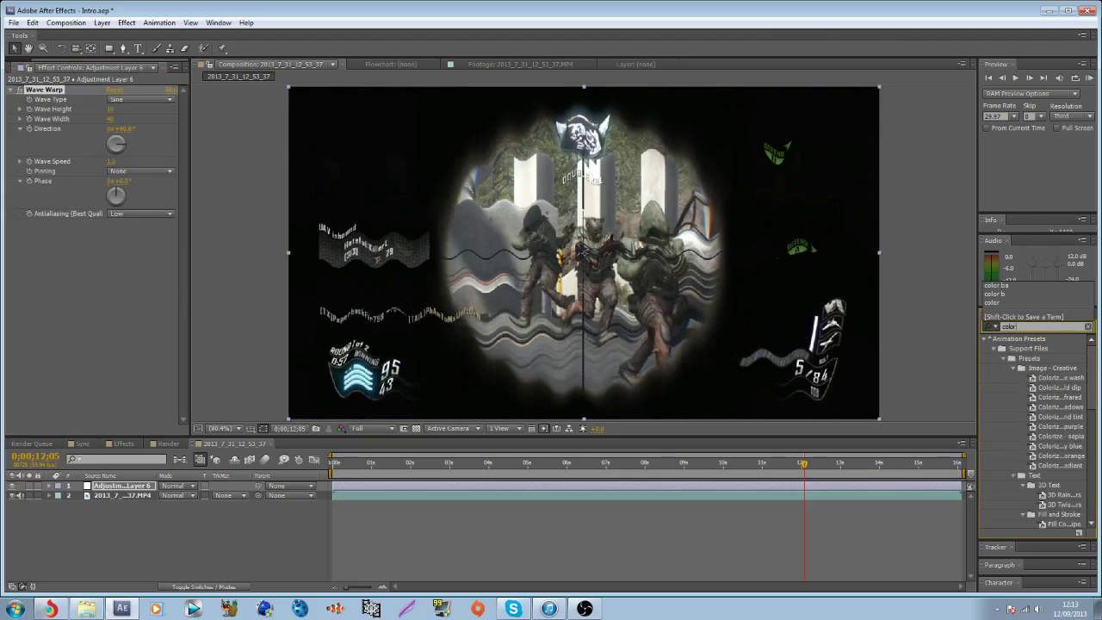
type(" ba")
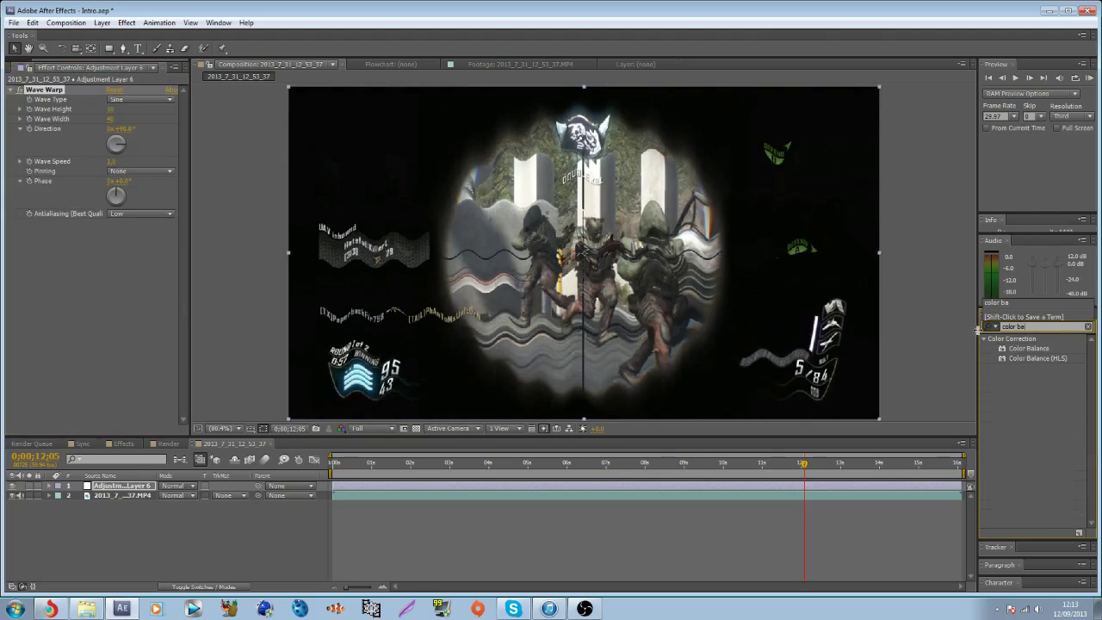
left_click_drag(1016, 358, 732, 345)
left_click(1038, 327)
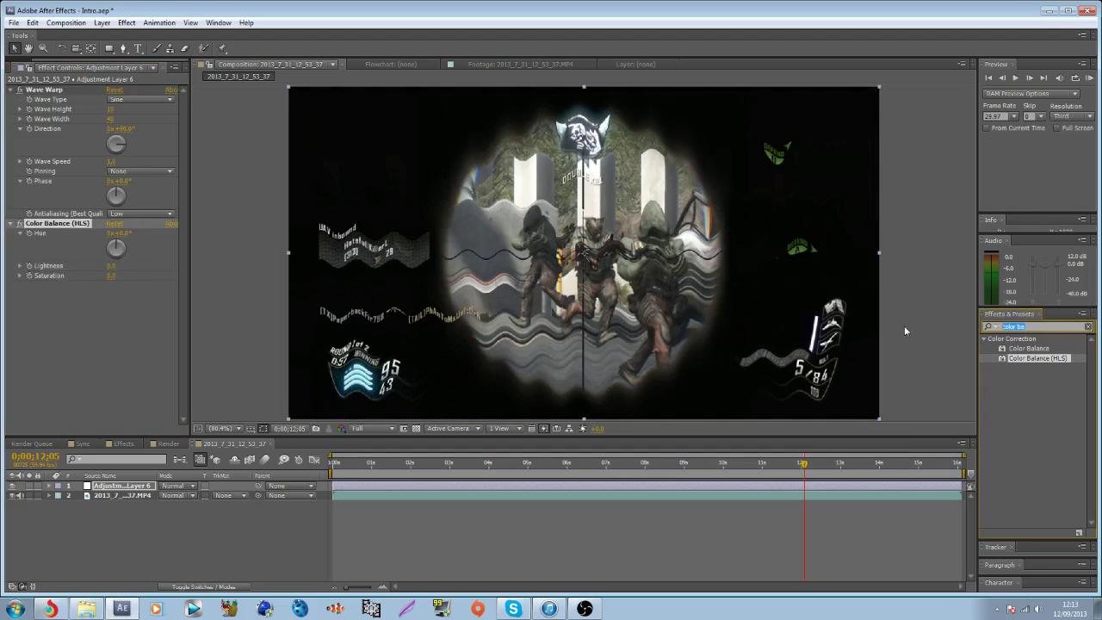
type("venet")
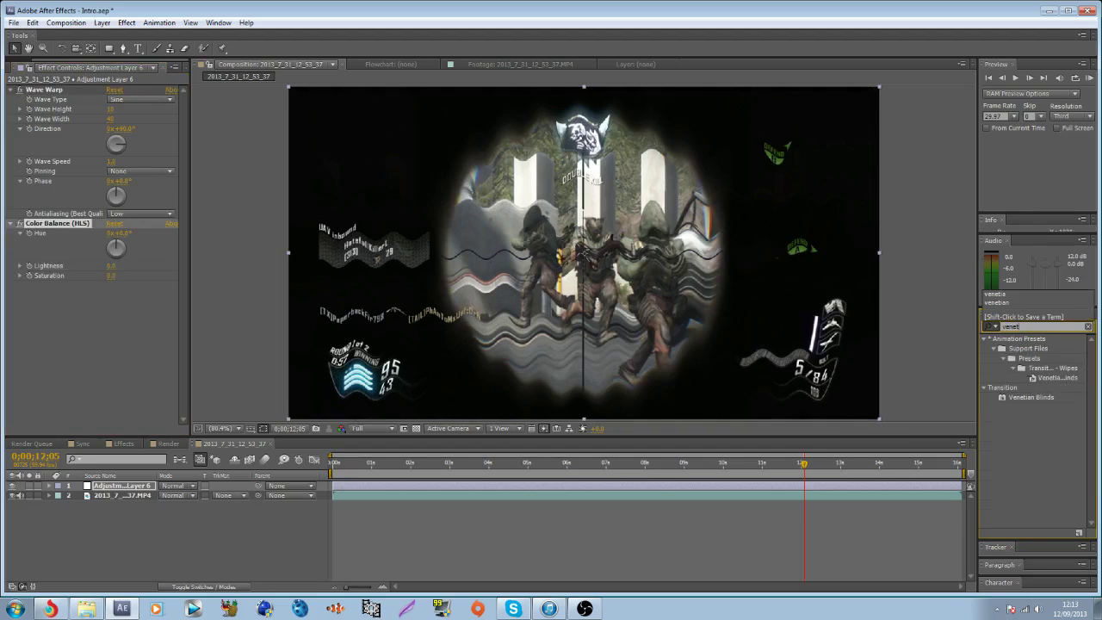
left_click_drag(1027, 398, 682, 310)
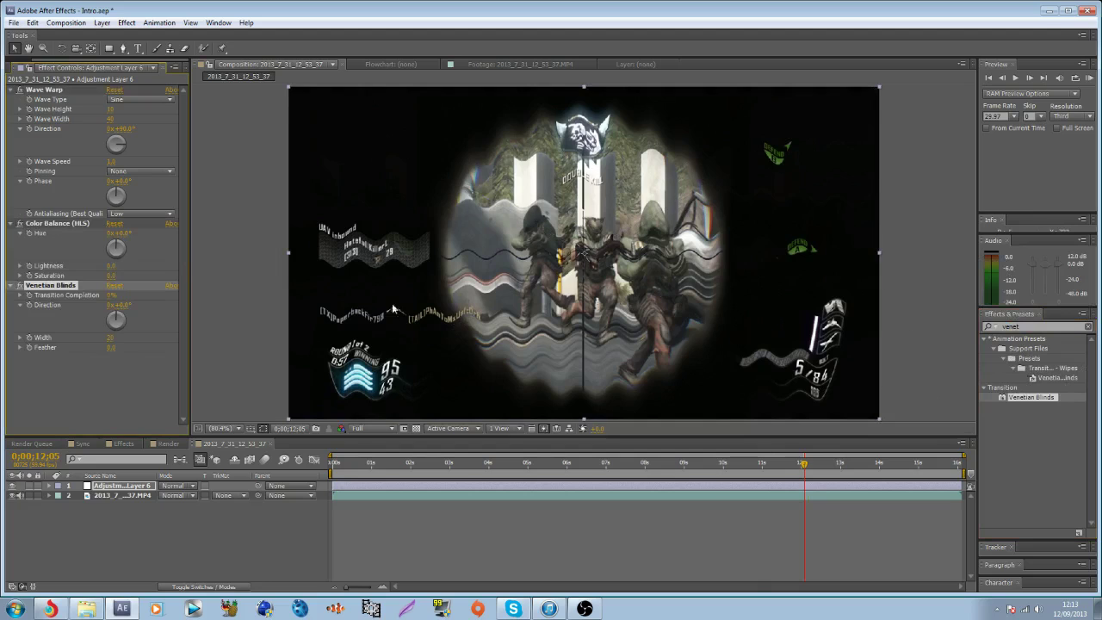
Set Wave Warp to a Noise wave with Wave Width 450.
left_click(156, 137)
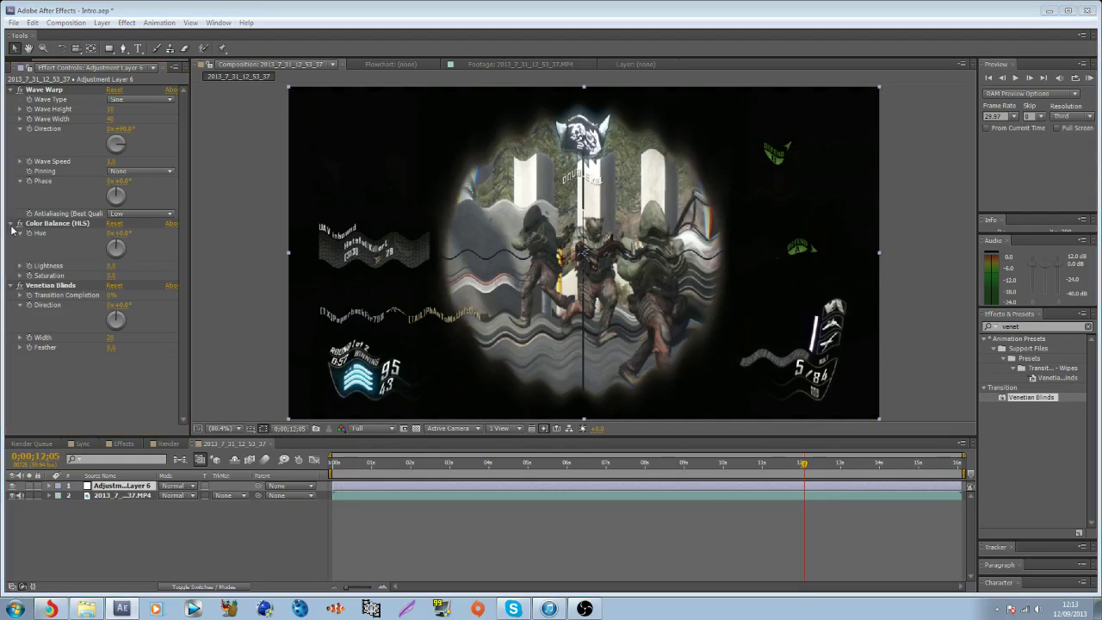
left_click(142, 100)
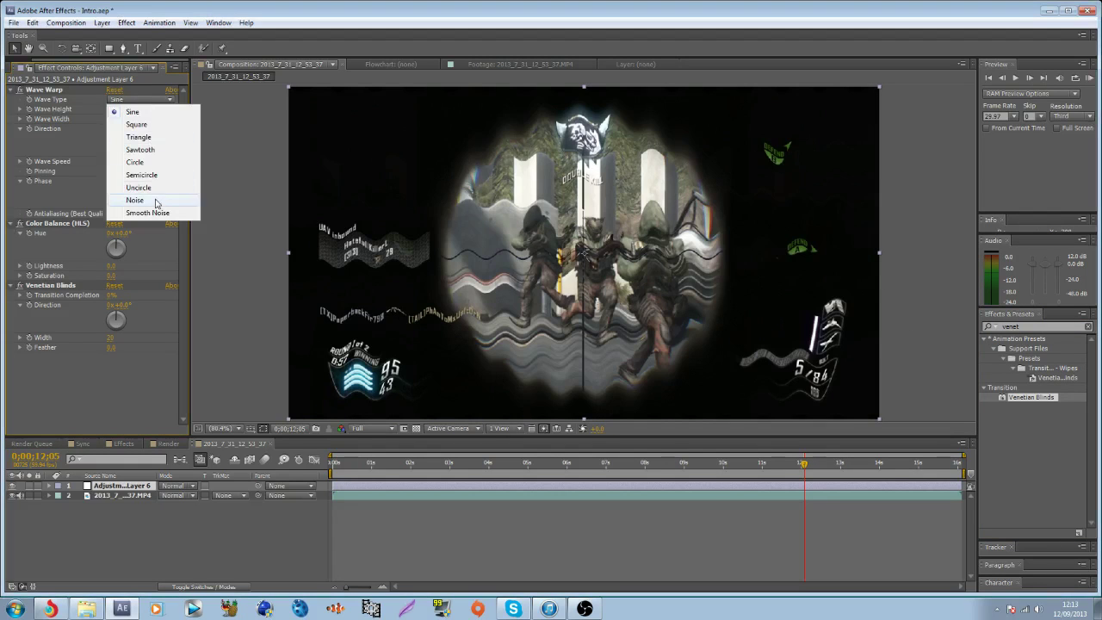
left_click(157, 202)
left_click(113, 119)
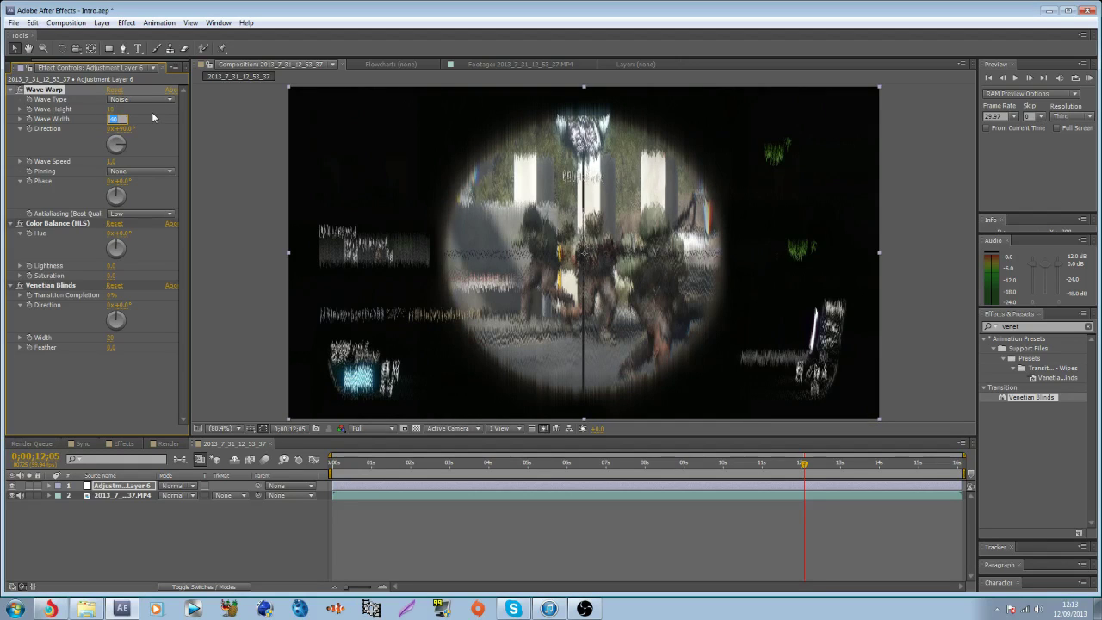
type("450")
key("Return")
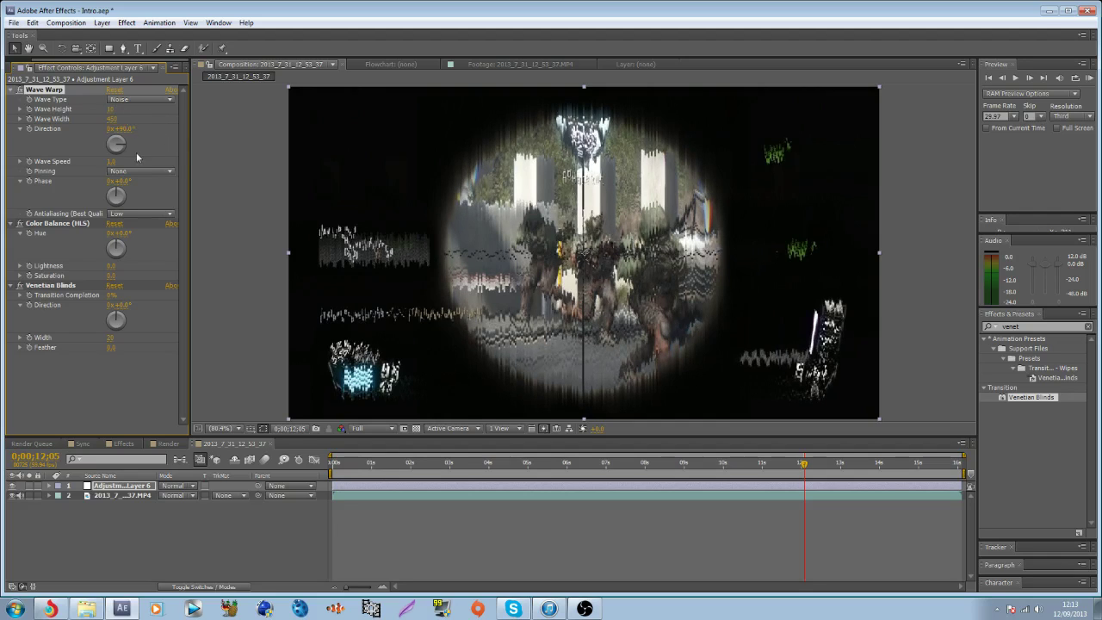
Set Venetian Blinds Width to 8 and Feather to 1.0.
left_click(111, 338)
type("1")
type("8")
left_click(146, 389)
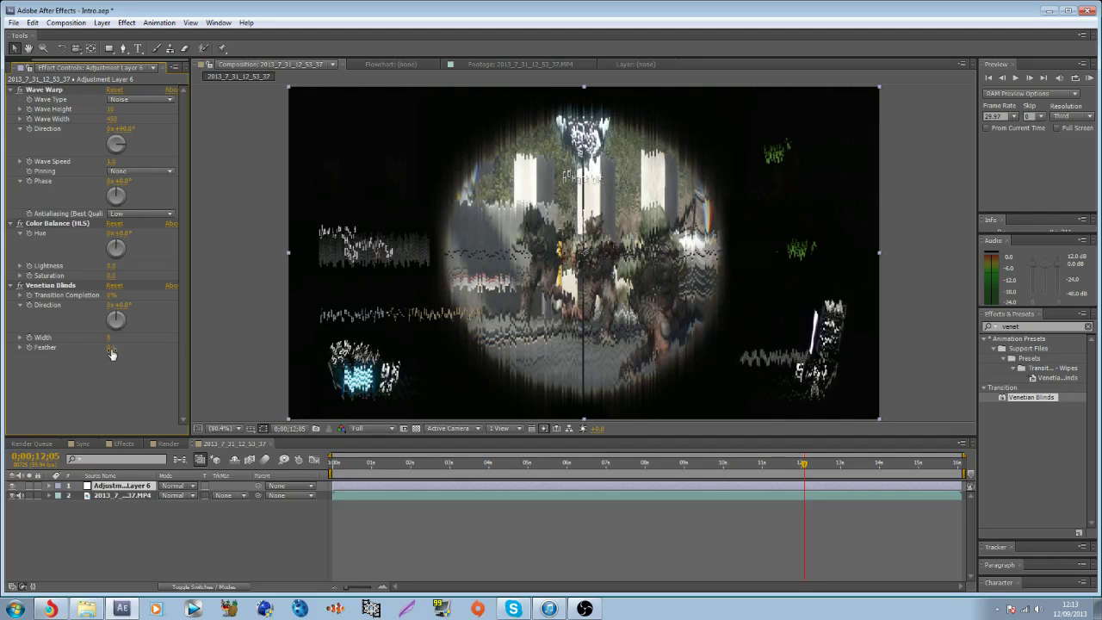
left_click(111, 350)
type("1")
key("Return")
Hide the glitch layer, step back three frames, and keyframe Wave Height at 0.
left_click(11, 486)
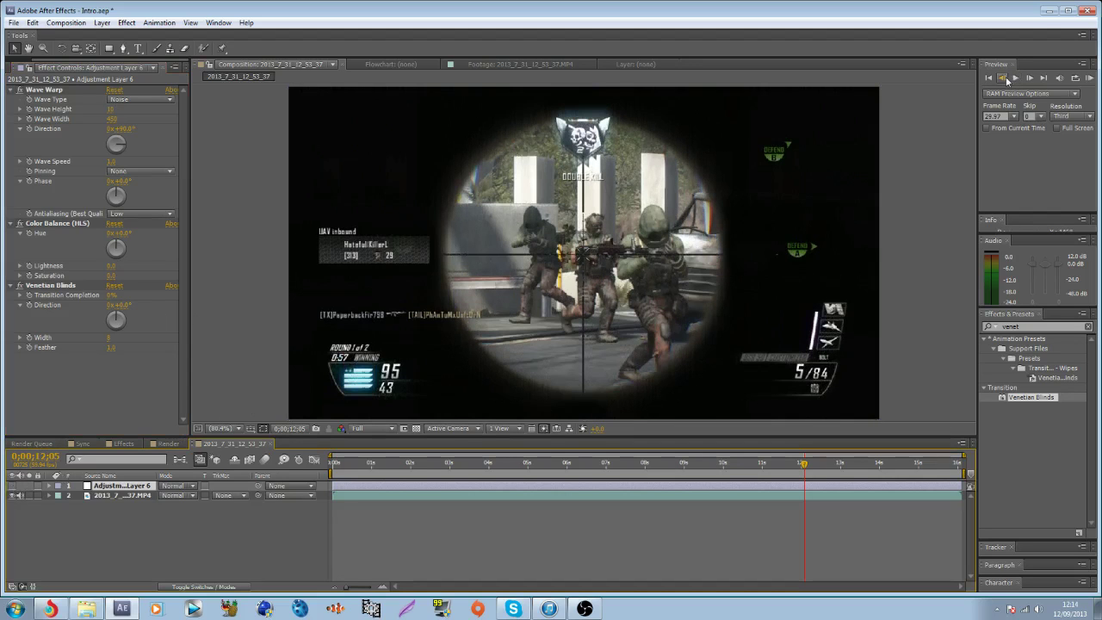
left_click(1003, 78)
left_click(1003, 77)
left_click(1003, 78)
left_click(1003, 78)
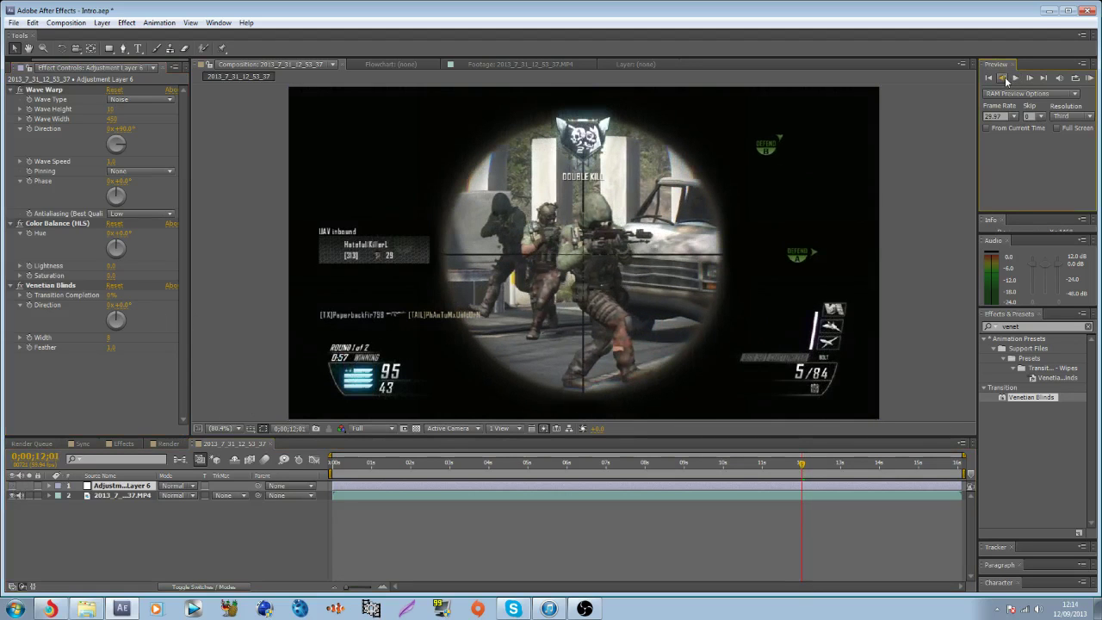
left_click(29, 109)
left_click(112, 109)
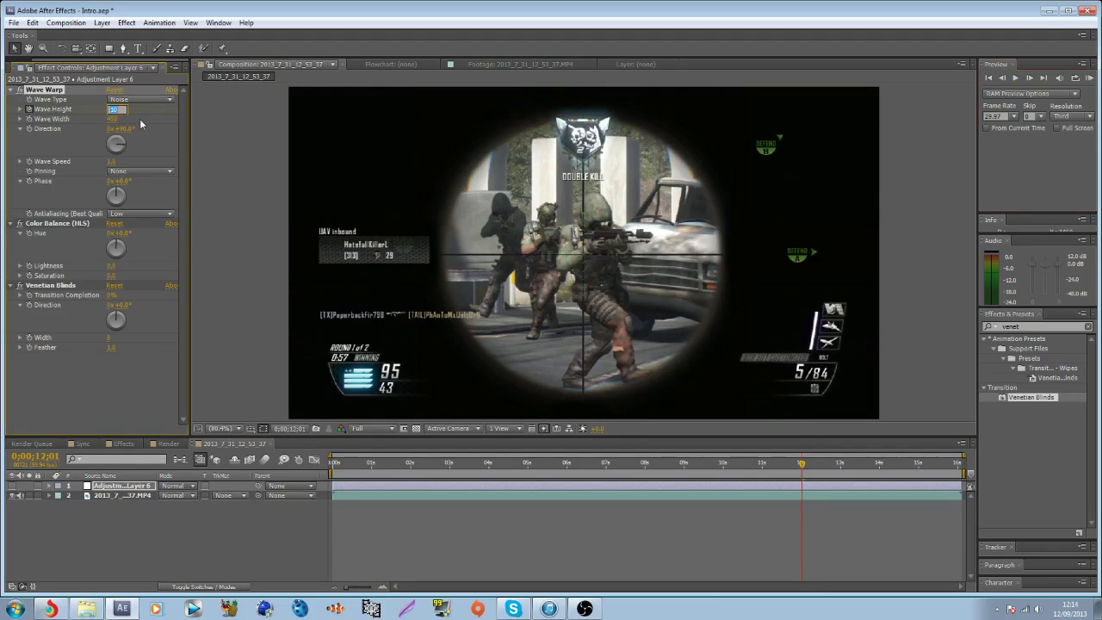
type("0")
left_click(95, 409)
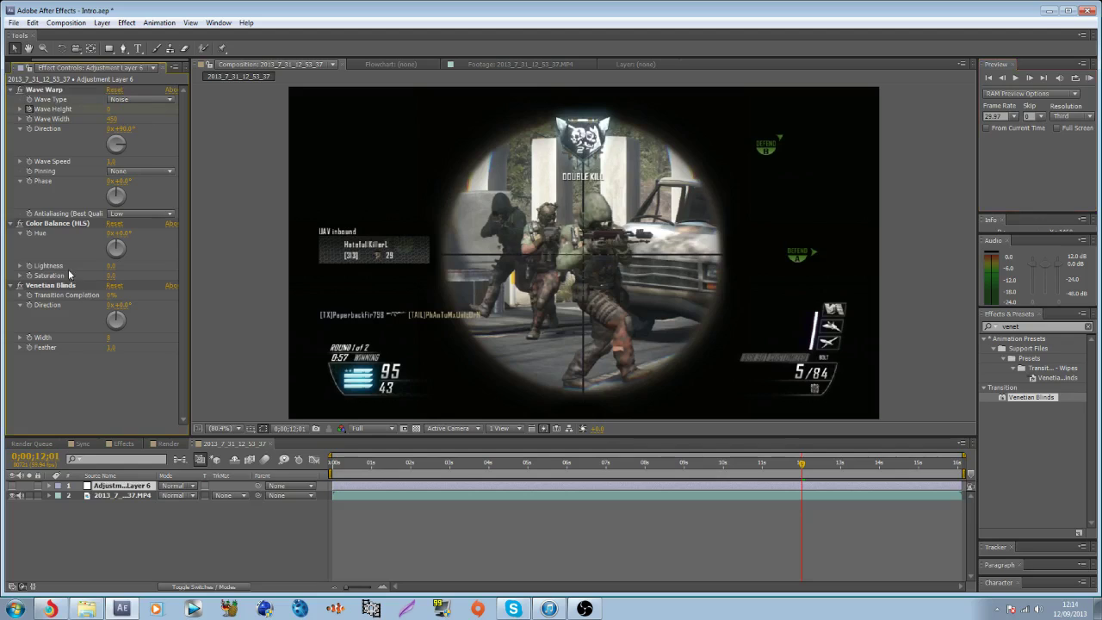
Add Saturation and Transition Completion keyframes, reveal keyframes with U, and move to 12;05.
left_click(29, 276)
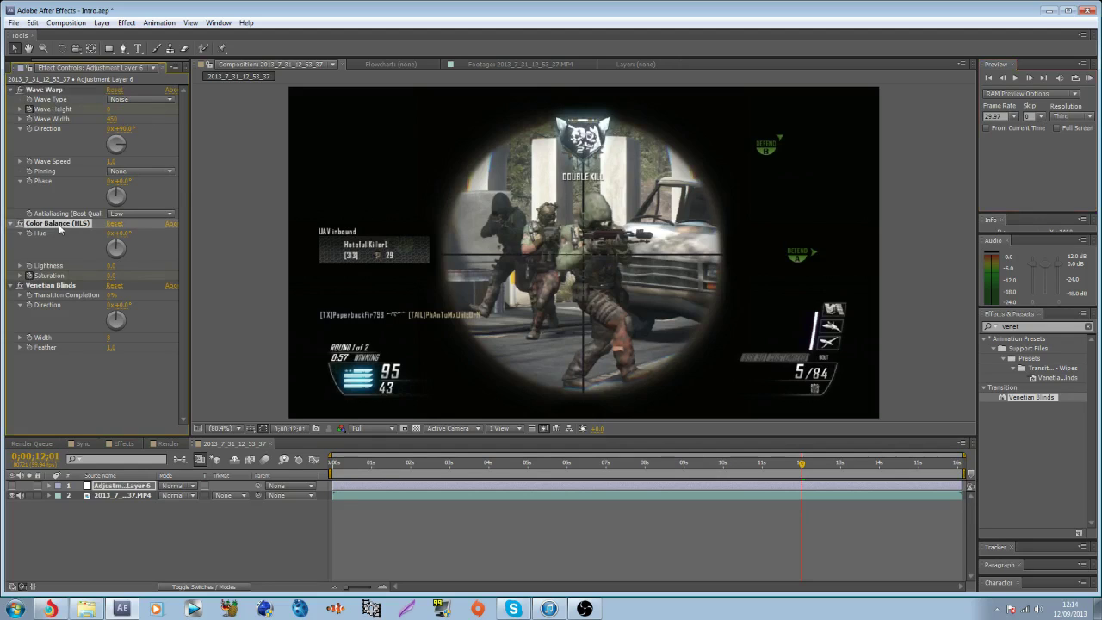
left_click(29, 295)
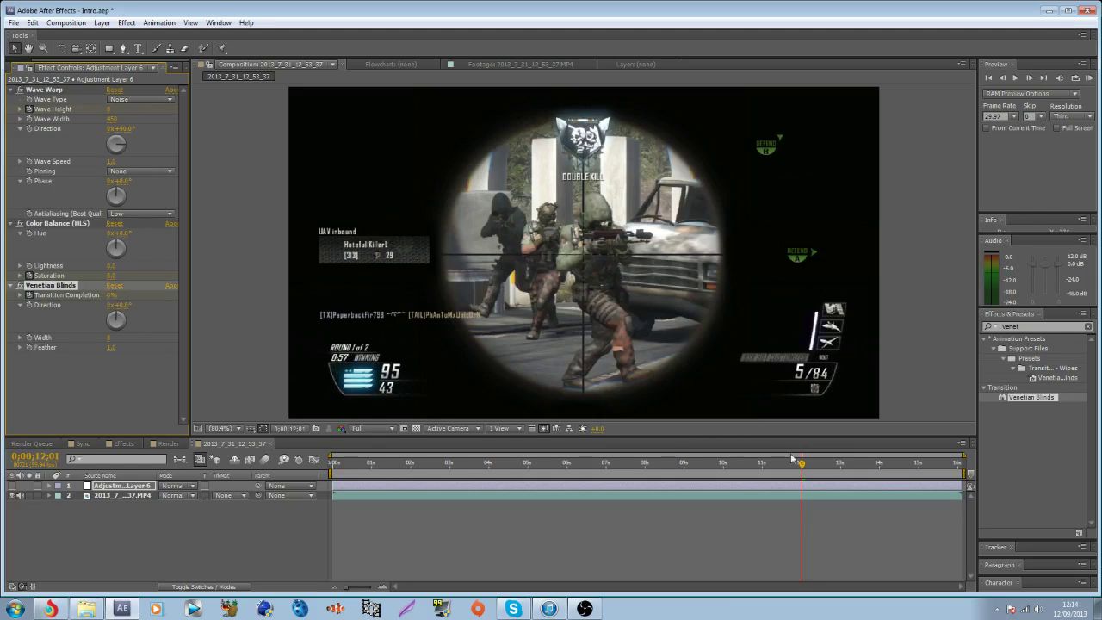
key("u")
left_click_drag(806, 466, 804, 466)
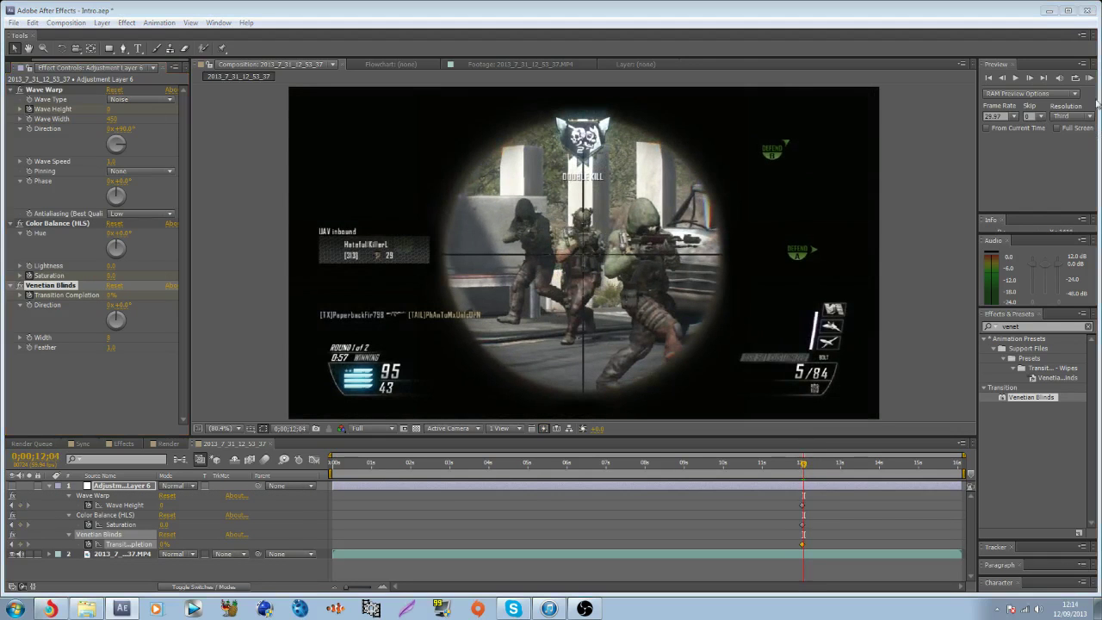
left_click(1043, 77)
Keyframe Wave Height at 10 at 12;05.
left_click(108, 110)
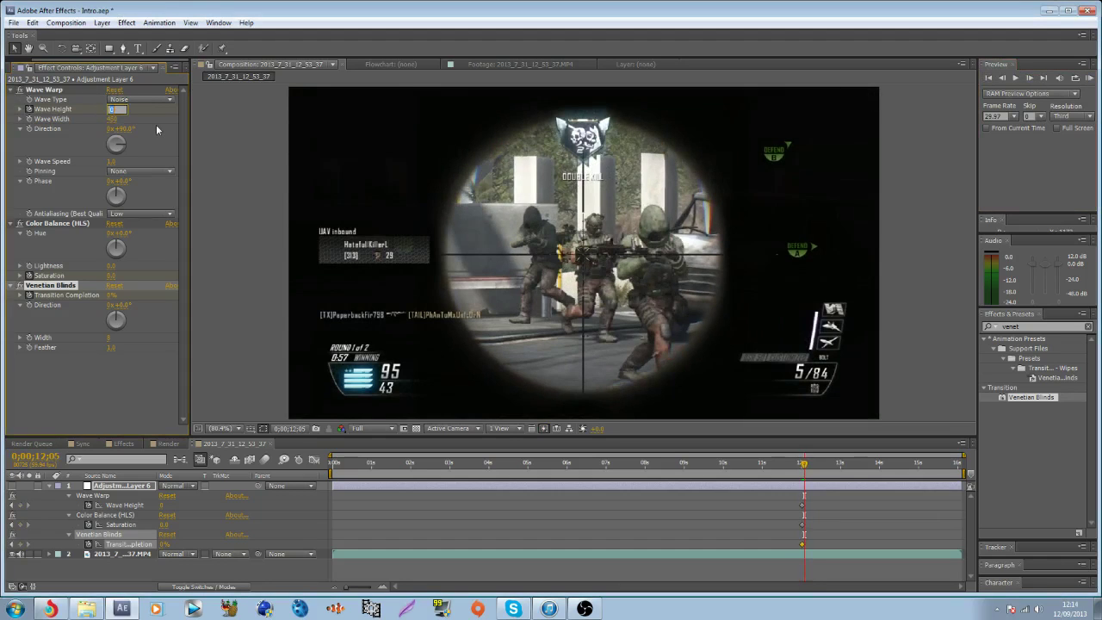
type("10")
key("Return")
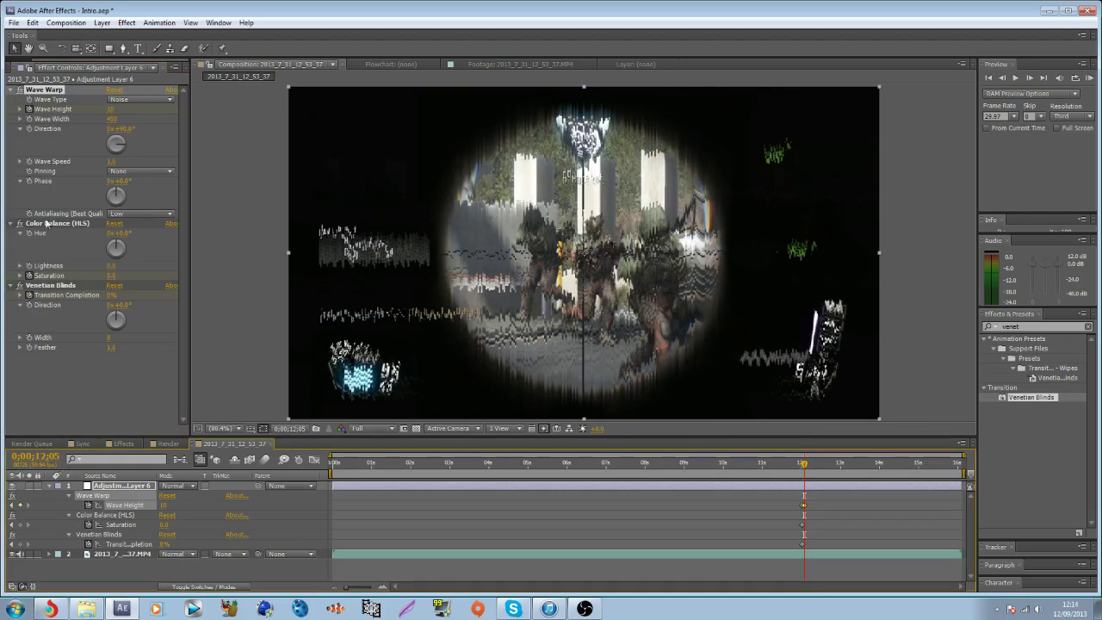
left_click(32, 184)
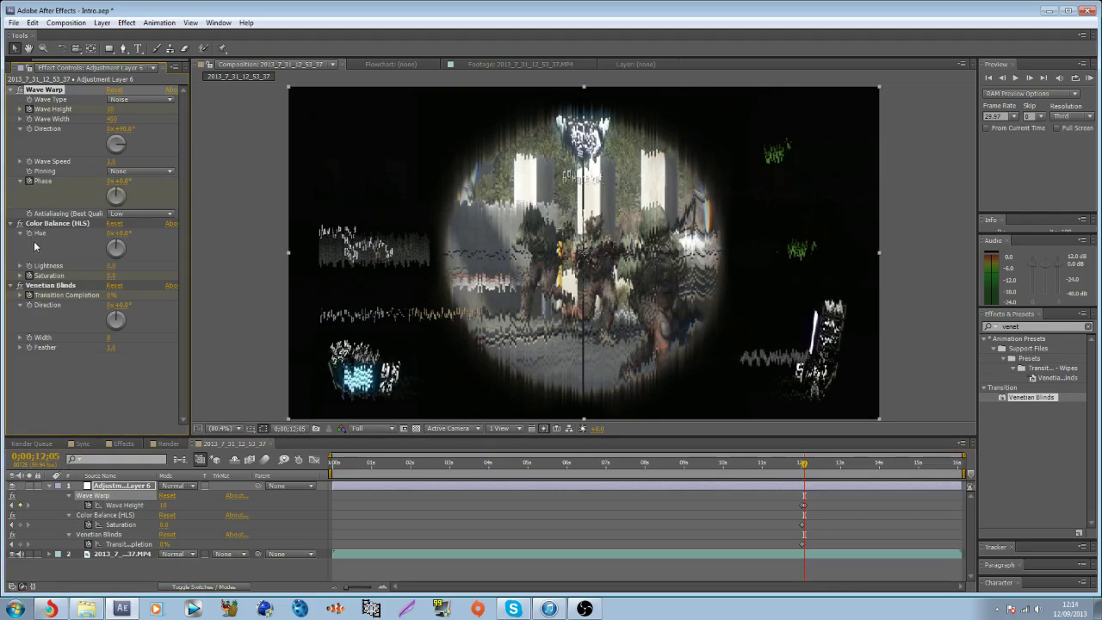
Keyframe Saturation at -50 and Transition Completion at 15%, then select the blinds Direction field.
left_click(114, 276)
type("-50")
key("Return")
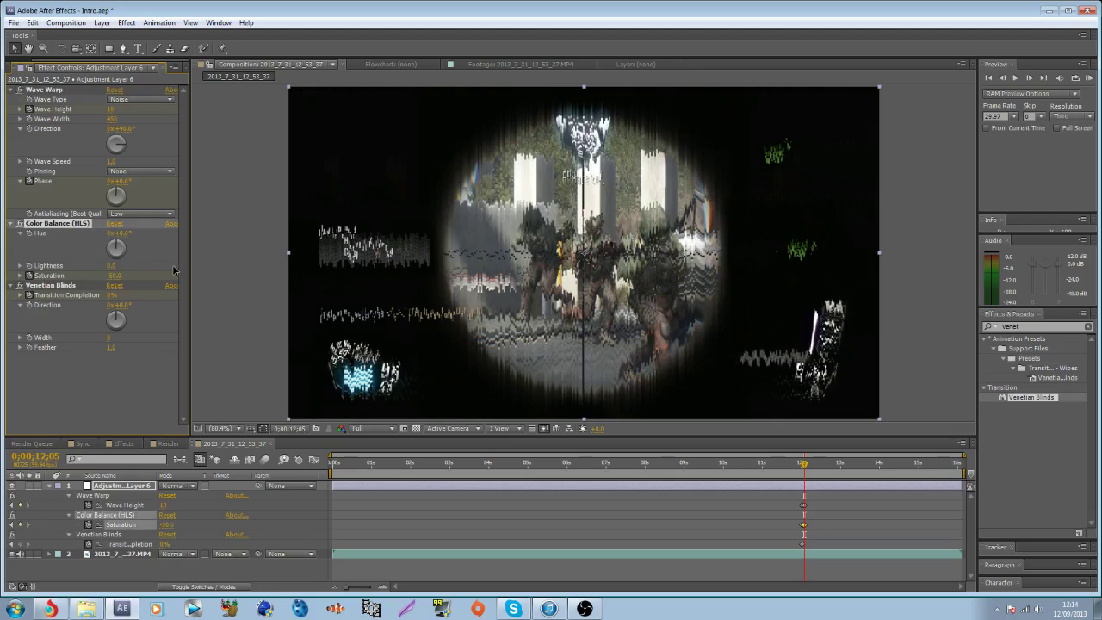
left_click(110, 300)
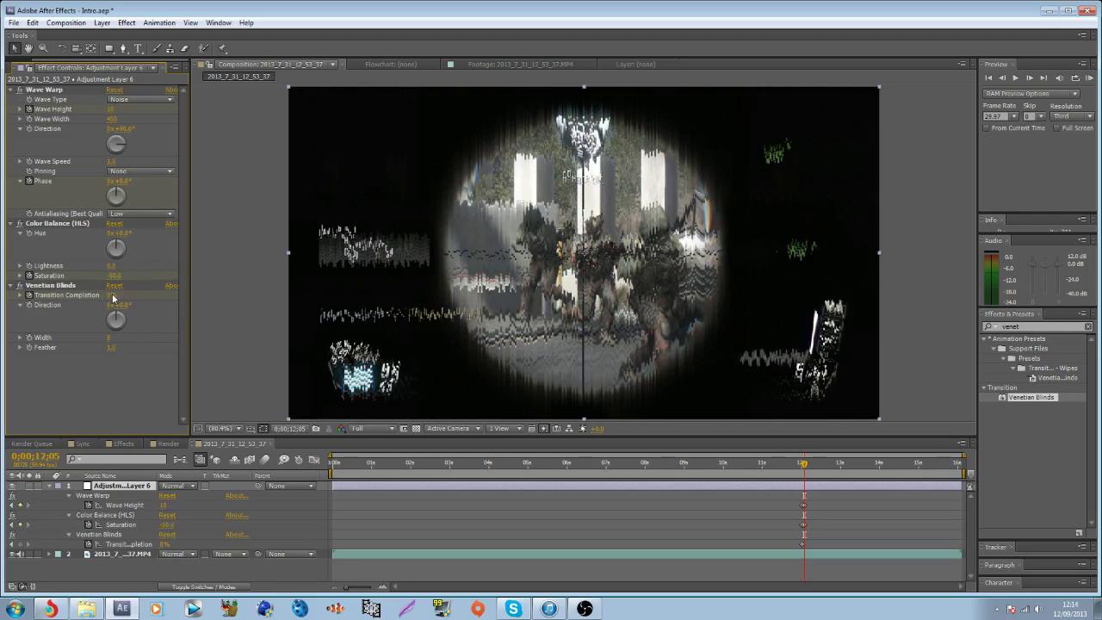
left_click(111, 294)
type("15")
key("Return")
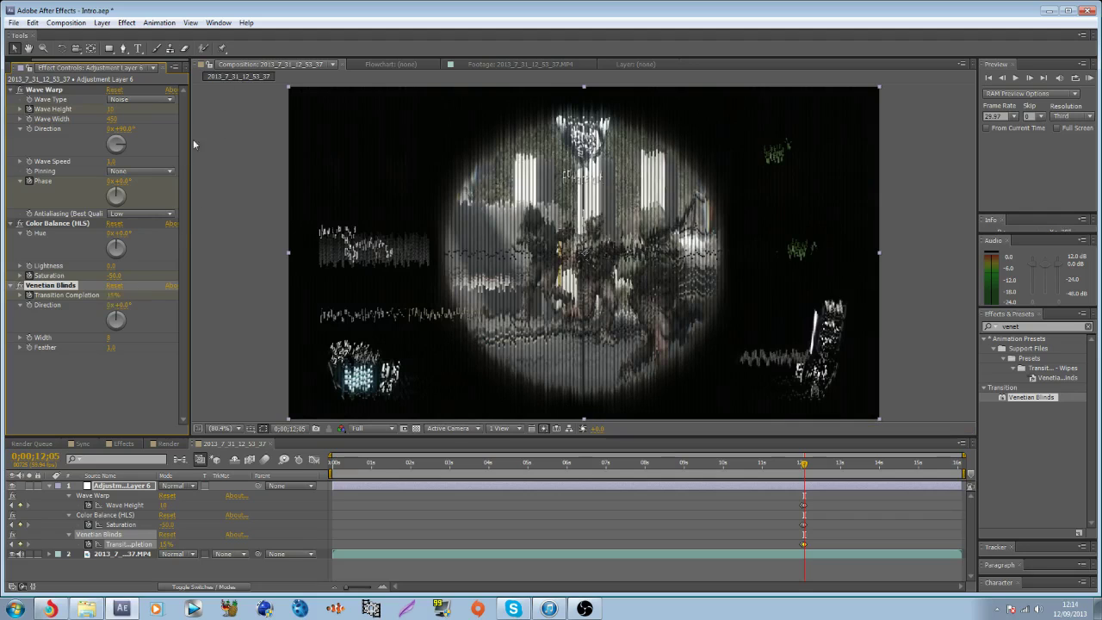
left_click(123, 305)
Set blinds Direction to 90°, zero Saturation and Transition Completion at 12;59, and Phase to 107°.
type("90")
left_click(216, 341)
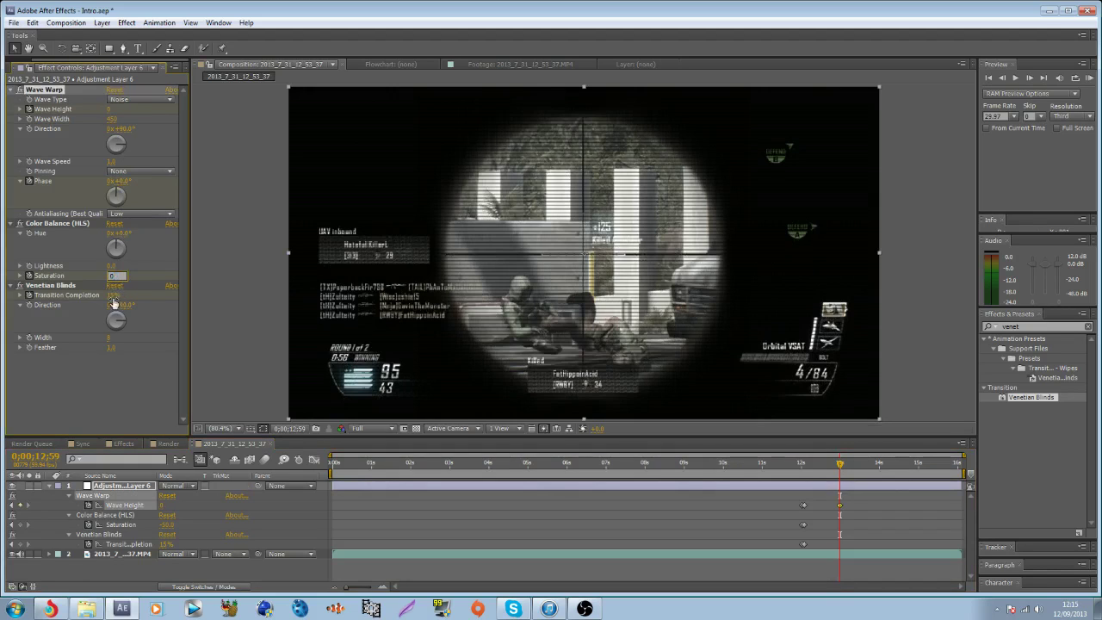
type("0")
key("Return")
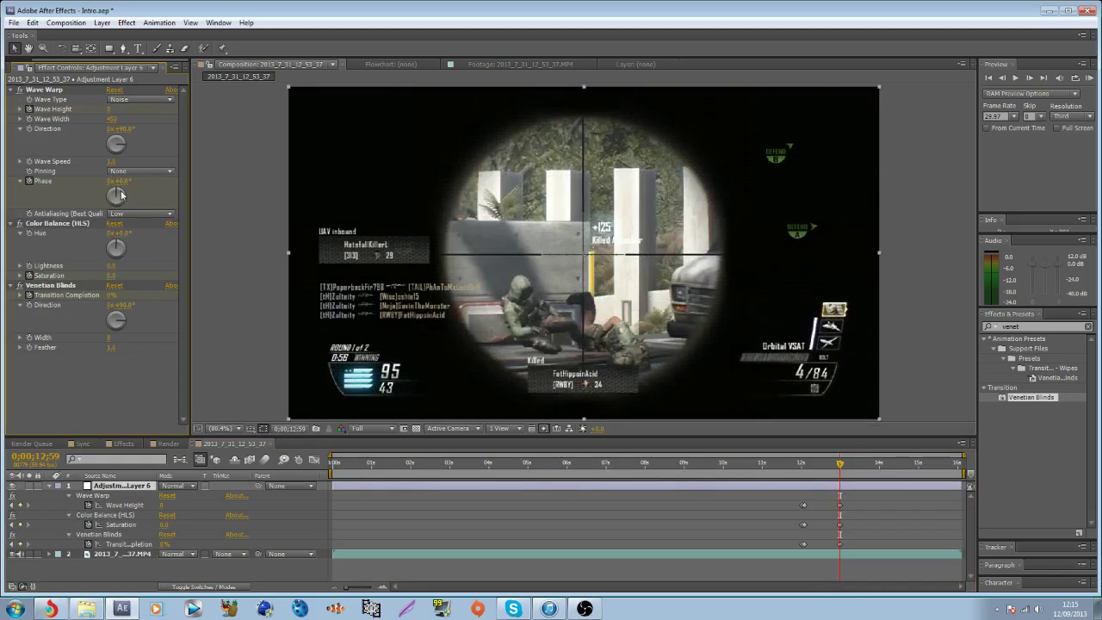
left_click_drag(117, 196, 352, 244)
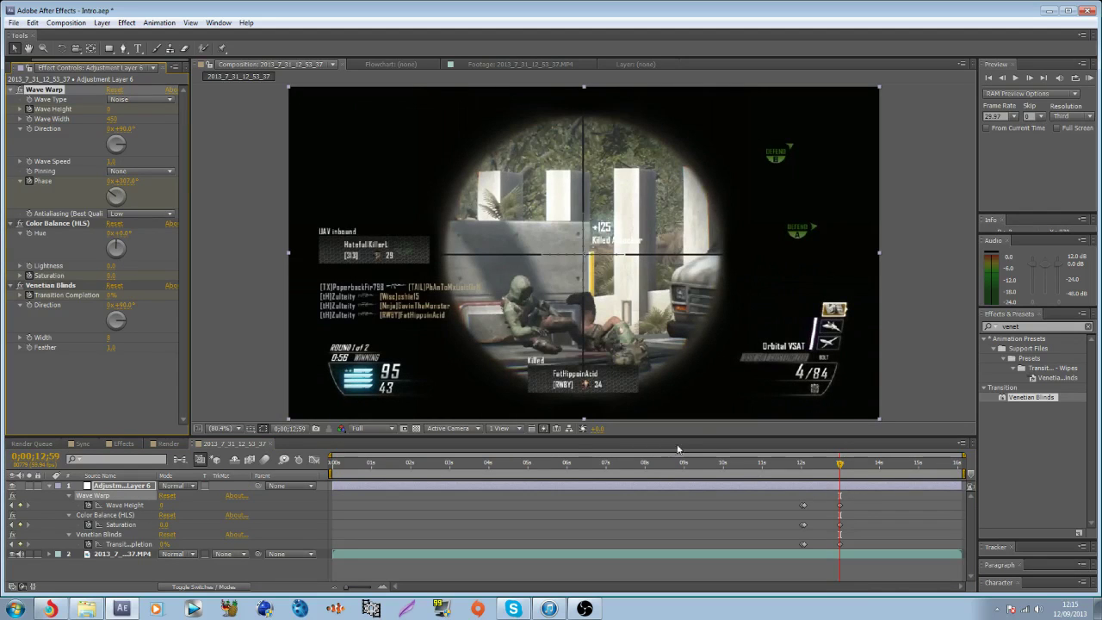
left_click_drag(838, 468, 813, 476)
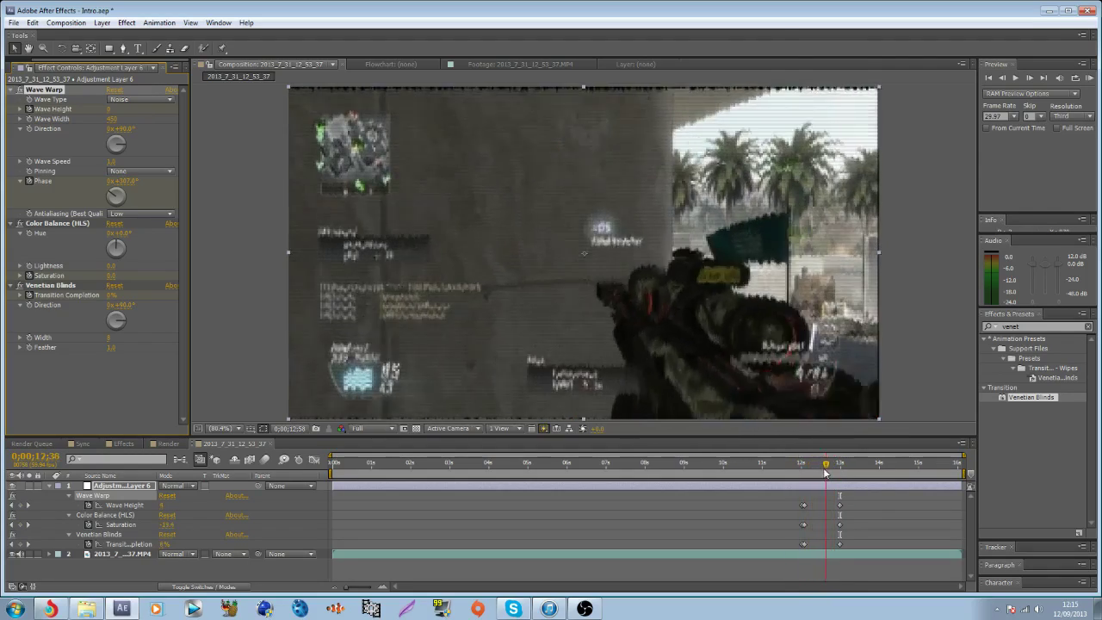
Select the six glitch keyframes, then add a new adjustment layer on top.
left_click_drag(825, 473, 802, 463)
left_click_drag(787, 504, 861, 549)
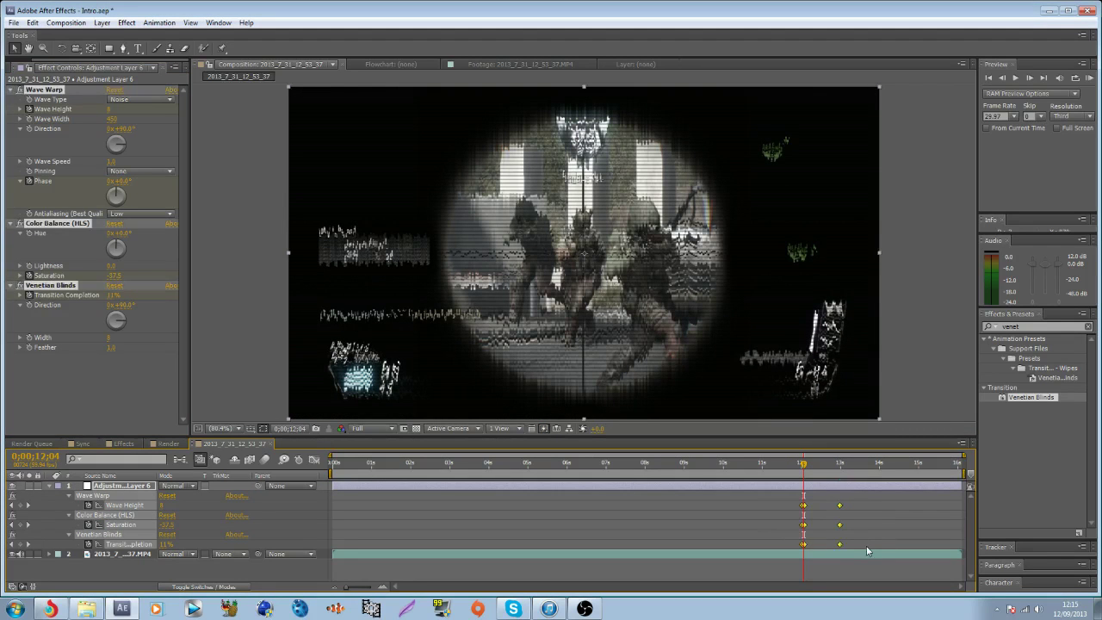
mouse_move(804, 465)
left_mouse_down()
mouse_move(831, 466)
mouse_move(803, 464)
left_mouse_up()
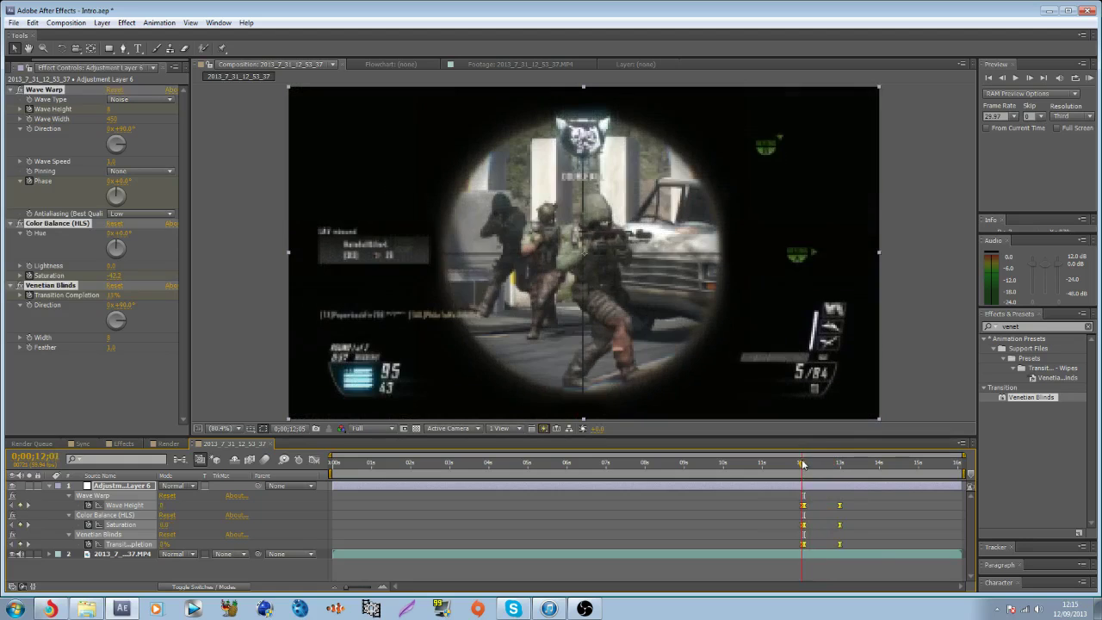
left_click(733, 515)
right_click(492, 584)
mouse_move(514, 473)
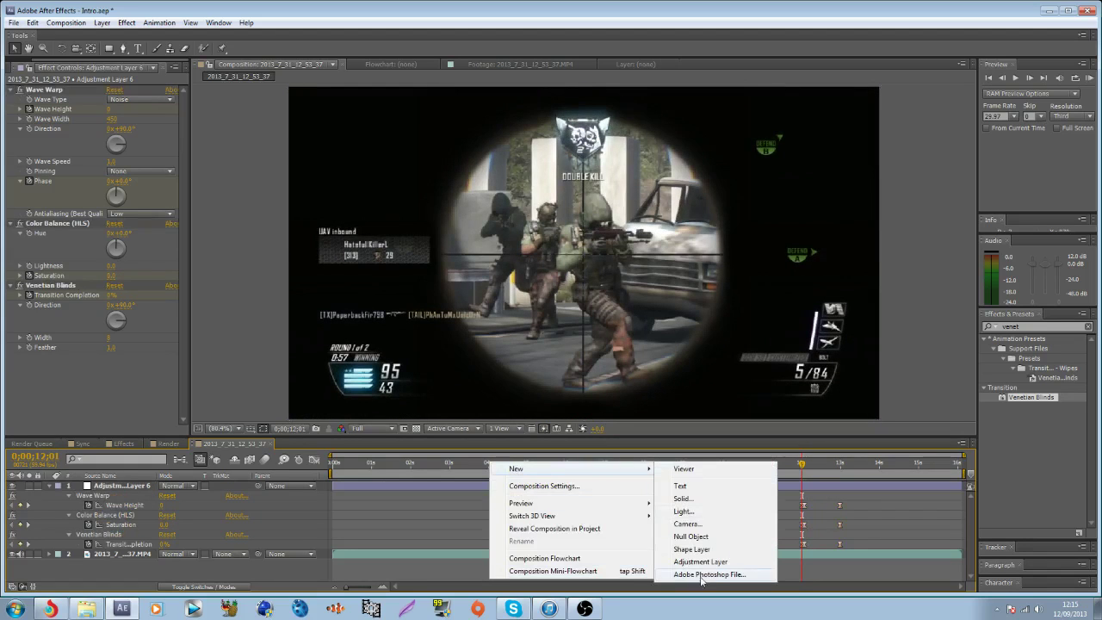
left_click(702, 558)
Apply Magic Bullet Looks to the new layer and pick the Vile TT look.
left_click(127, 23)
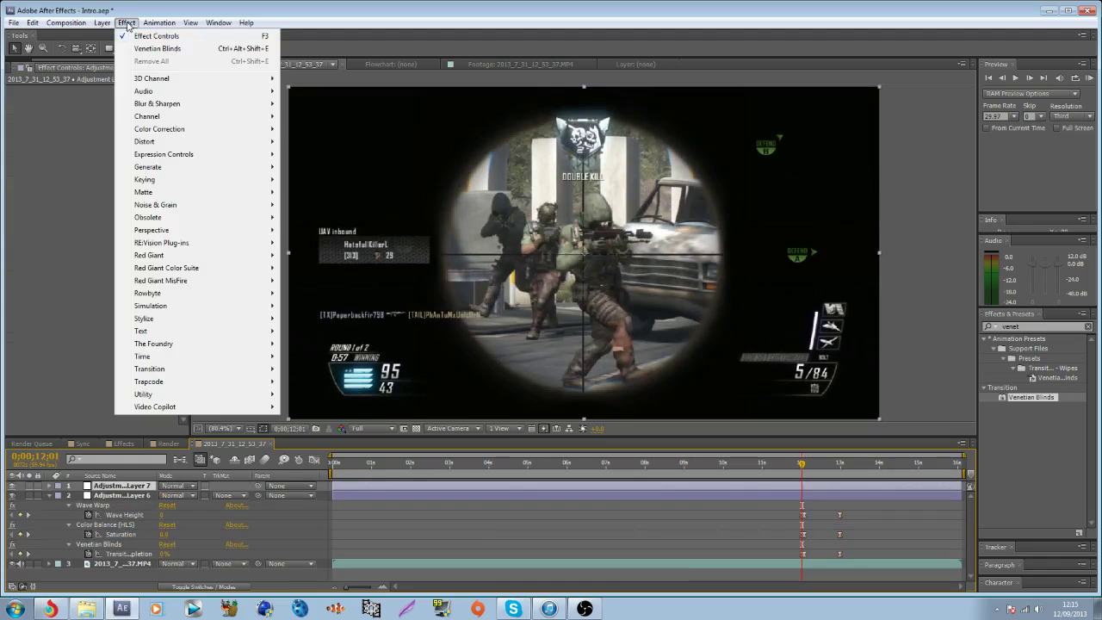
mouse_move(224, 268)
left_click(310, 268)
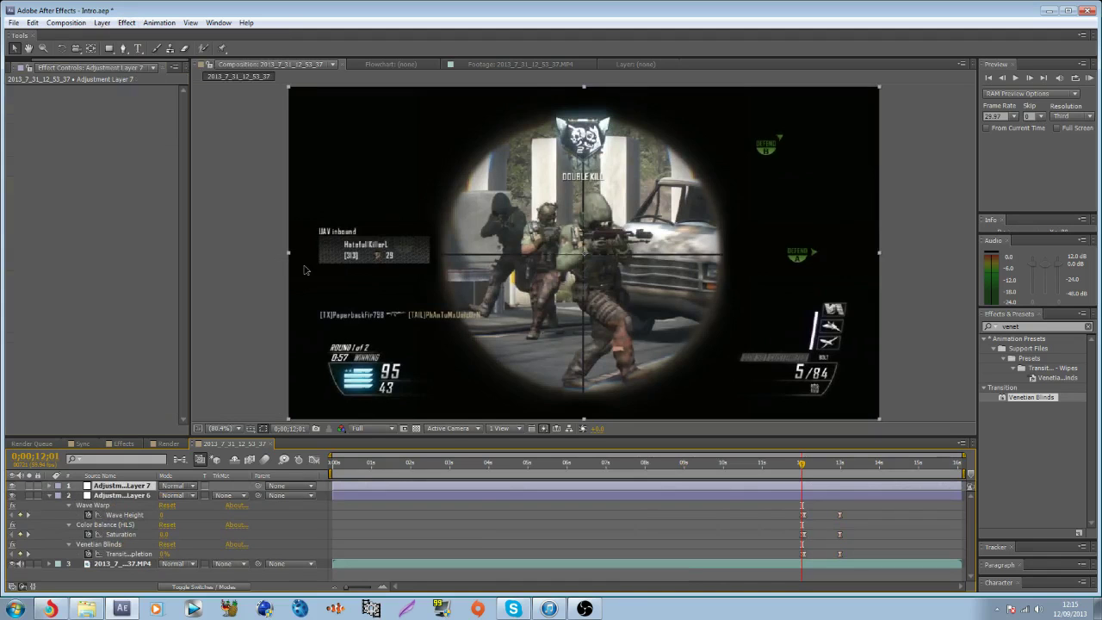
left_click(41, 121)
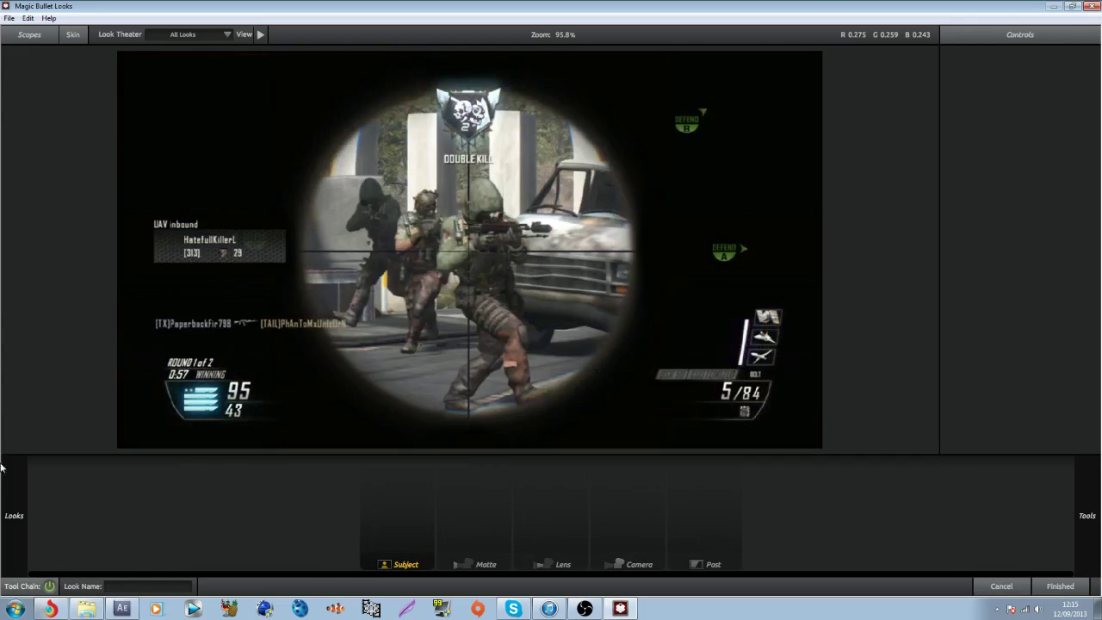
mouse_move(18, 508)
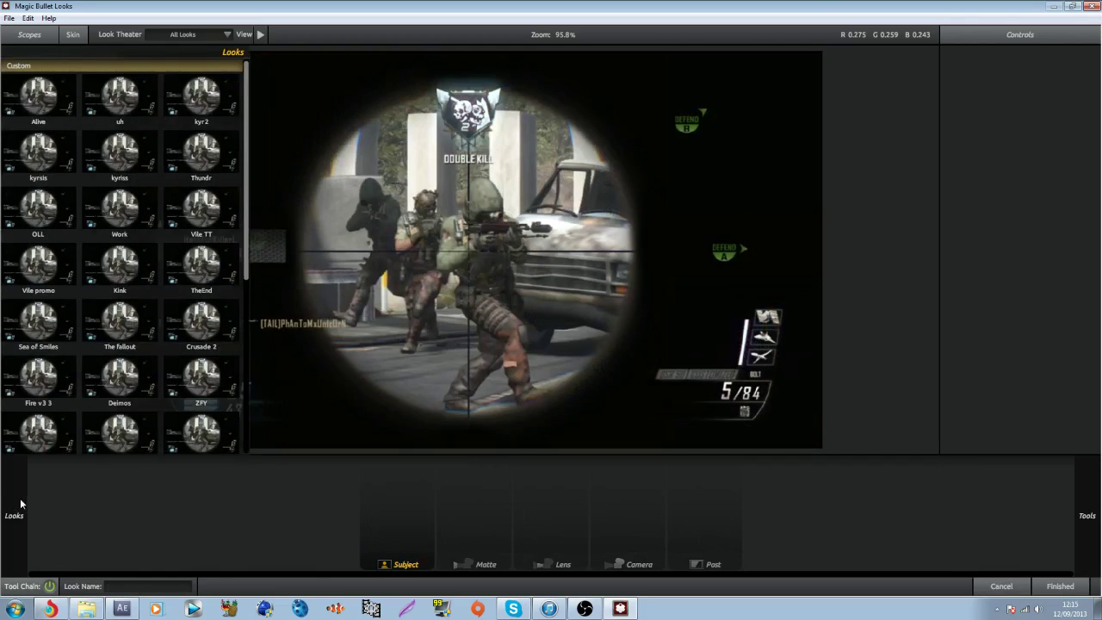
left_click(212, 206)
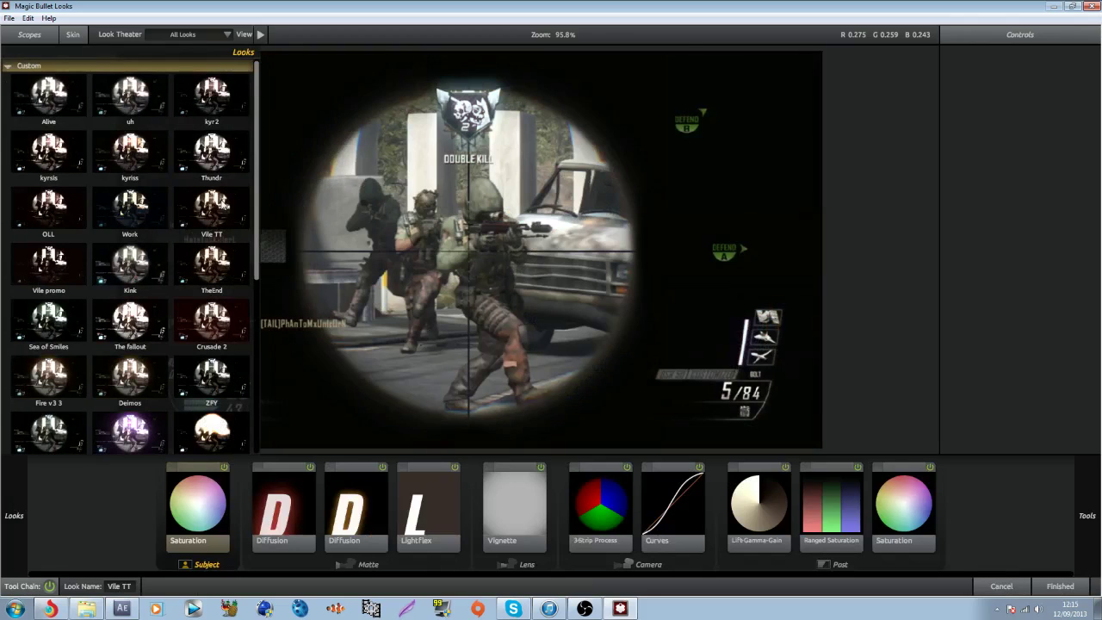
Finish the Vile TT grade, search effects for 'fir' to select Fire, then bring up OBS.
left_click(1051, 584)
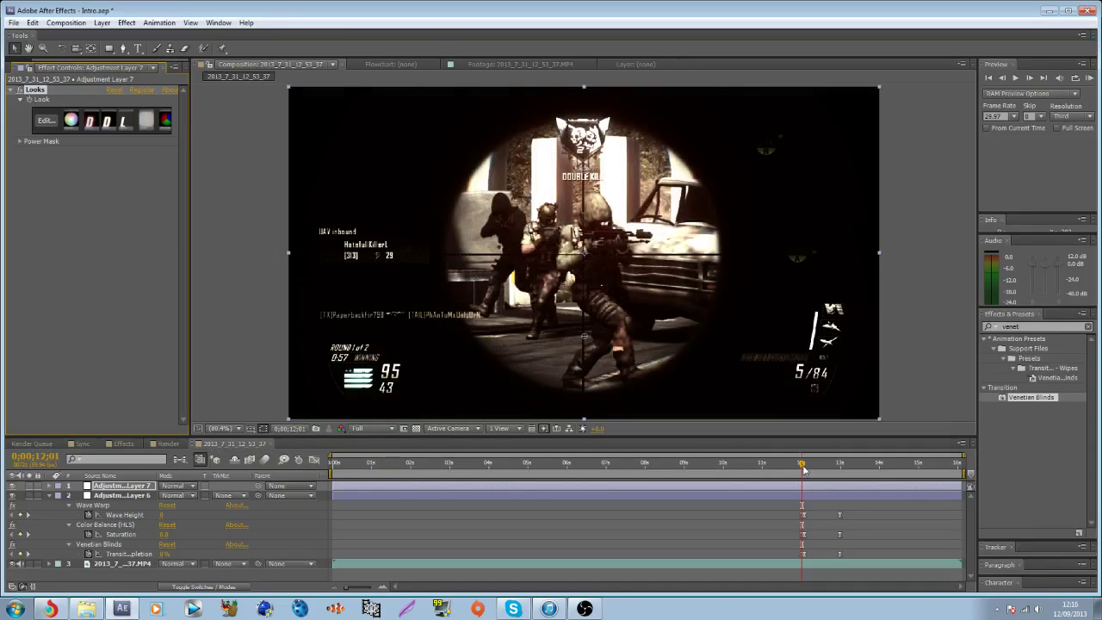
mouse_move(809, 469)
left_mouse_down()
mouse_move(853, 462)
mouse_move(798, 466)
mouse_move(823, 472)
left_mouse_up()
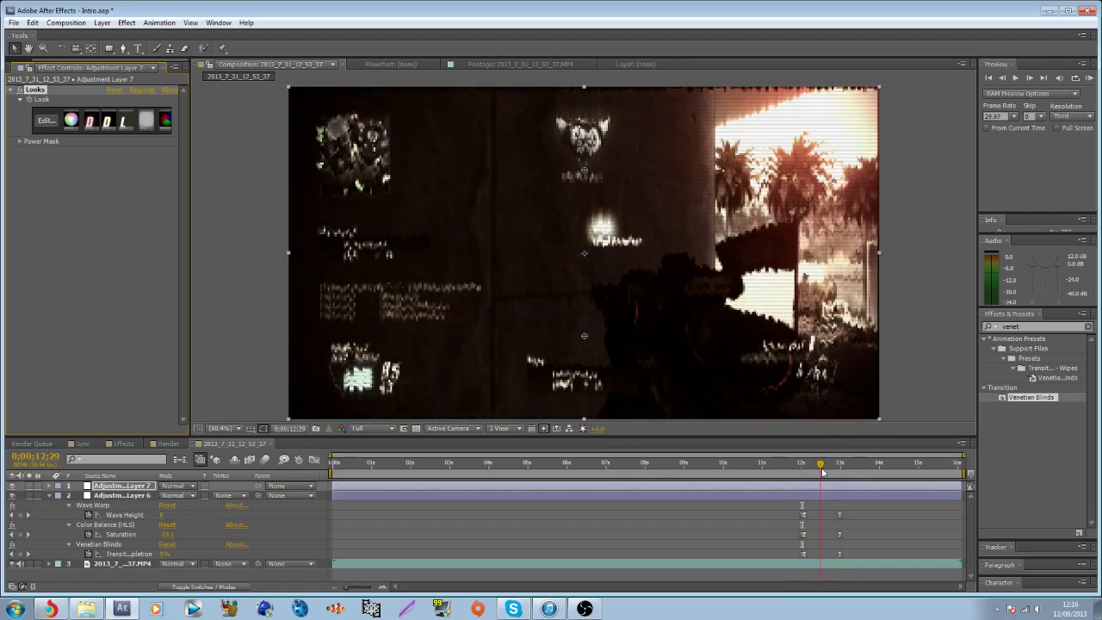
double_click(1006, 326)
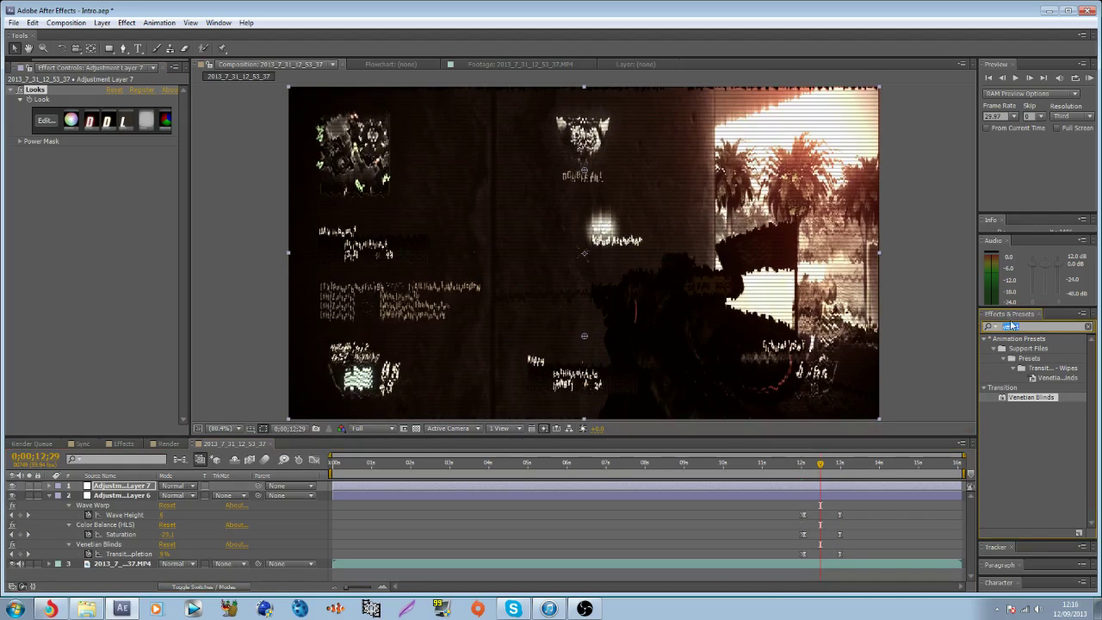
type("fire")
left_click(1024, 358)
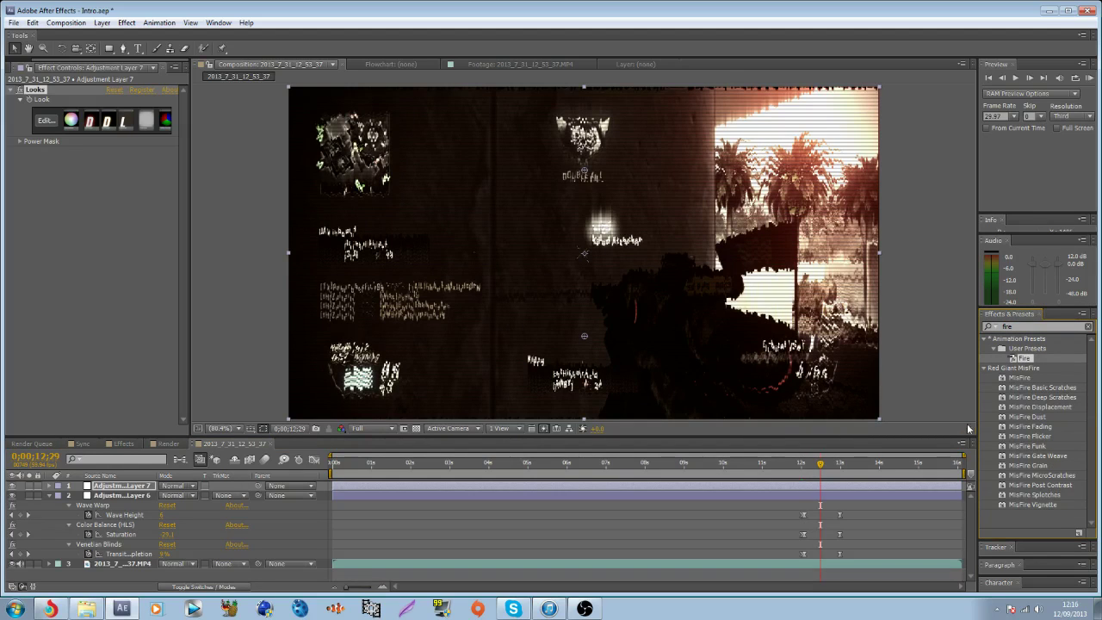
left_click(584, 609)
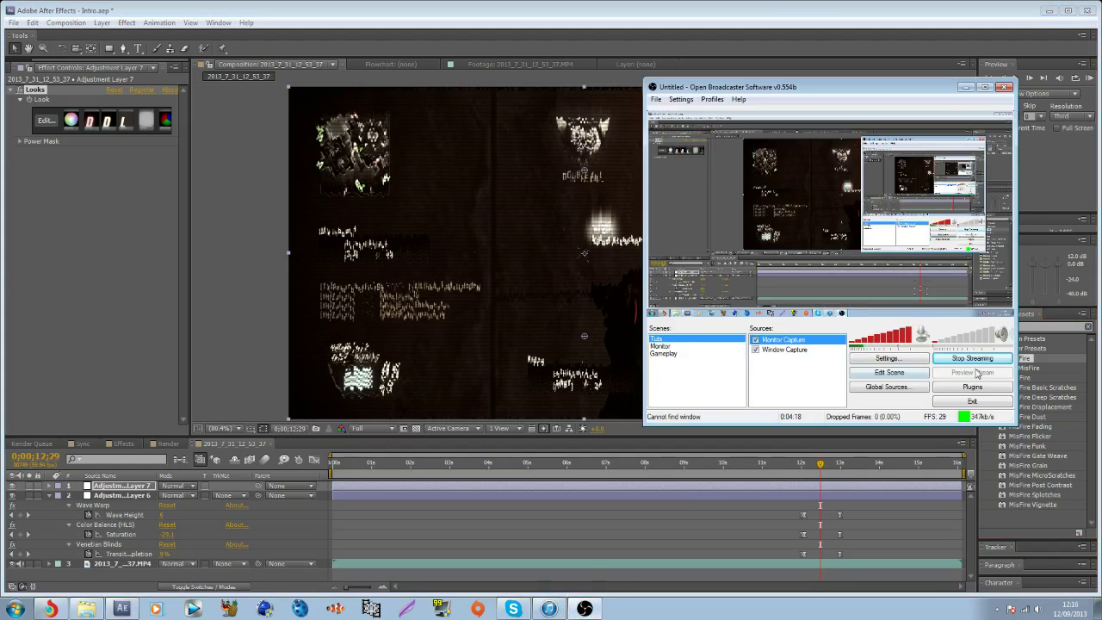